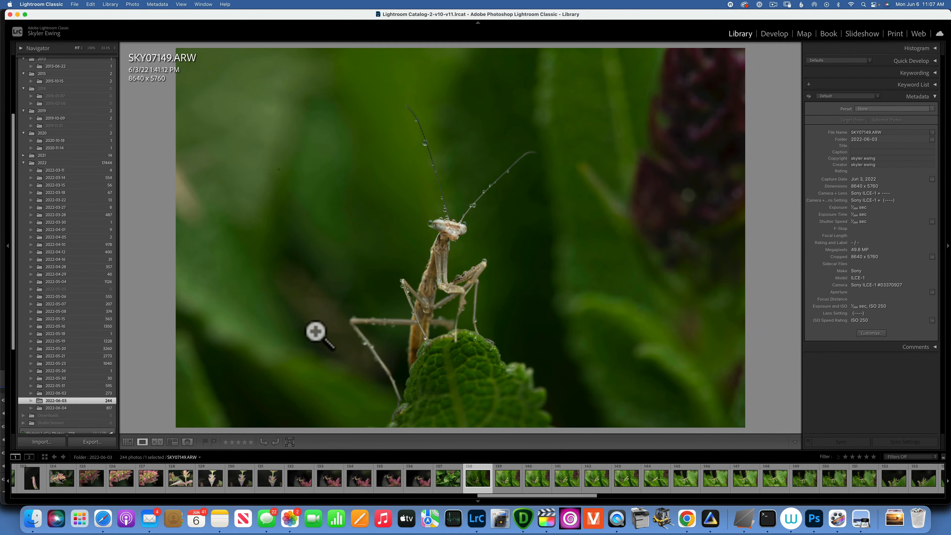
Open the SKY07149.ARW mantis photo in Topaz DeNoise AI as a copy with Lightroom adjustments
click(128, 441)
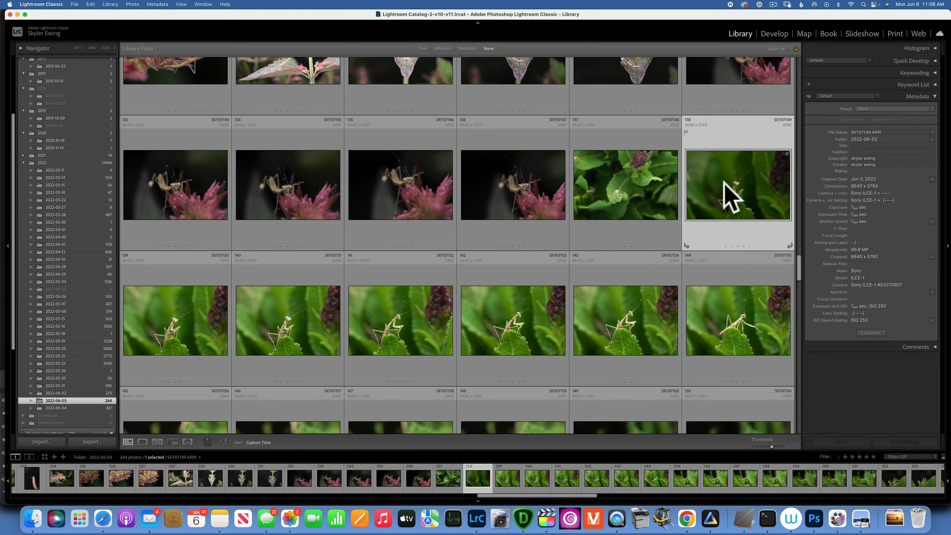
click(133, 4)
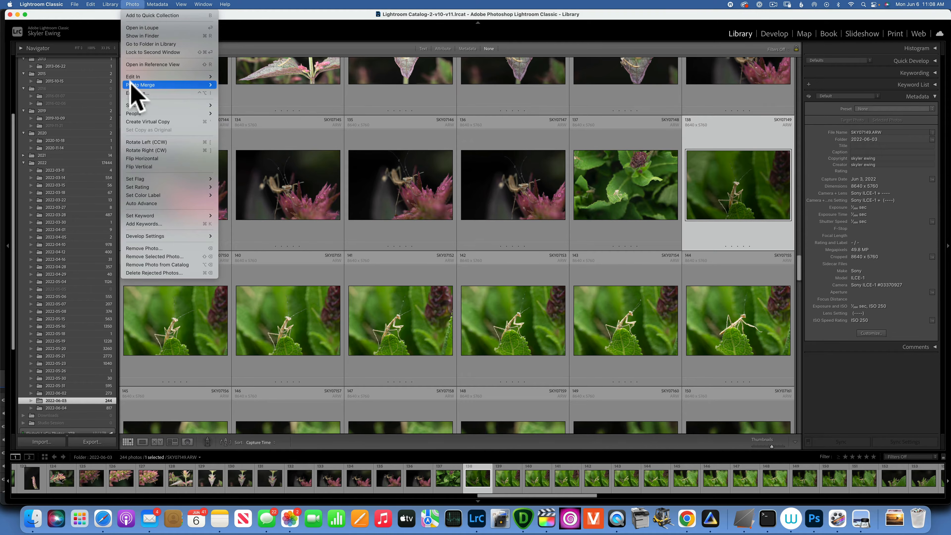
mouse_move(140, 77)
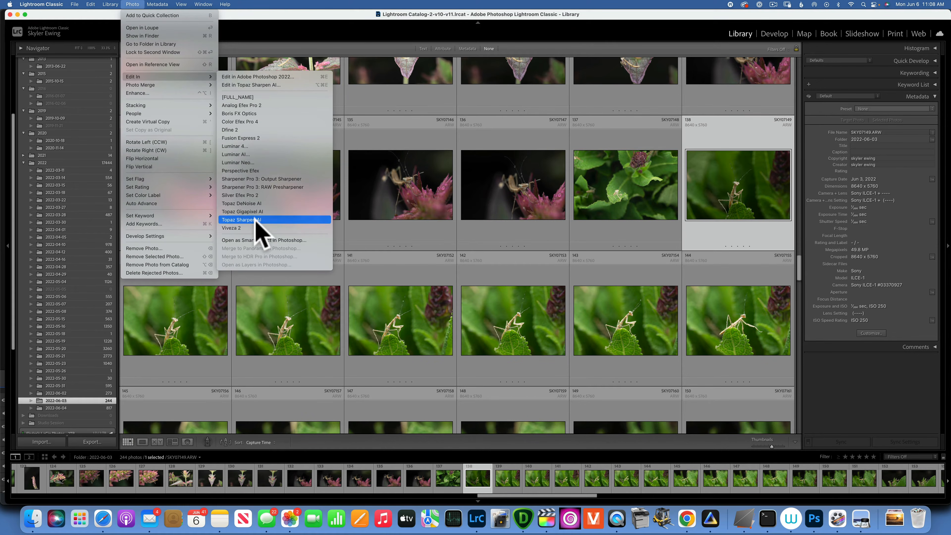
click(247, 203)
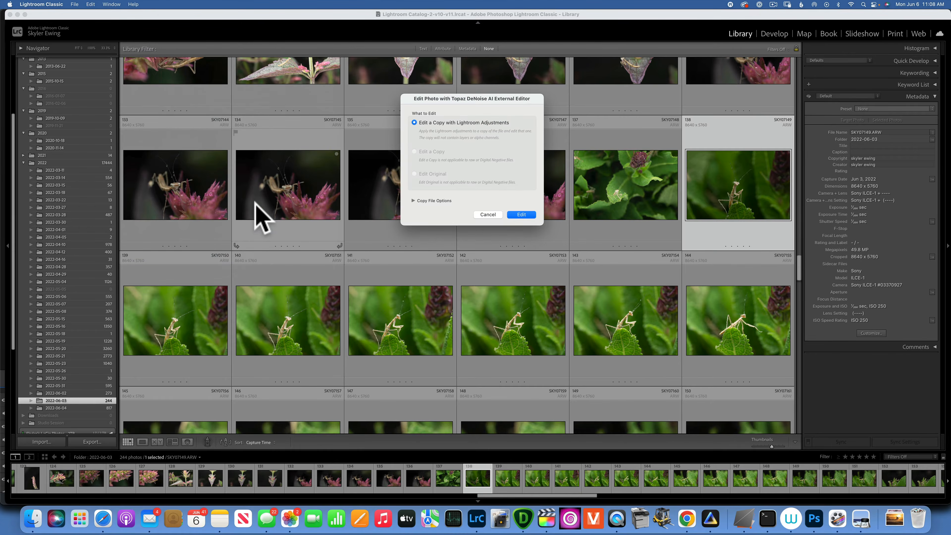
click(521, 214)
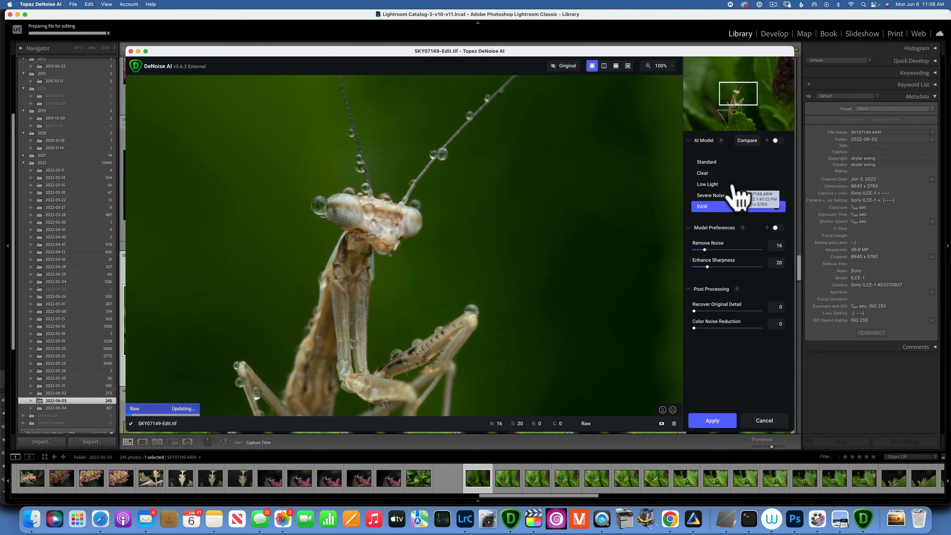
Center the mantis's head in the preview and compare the original image with the RAW model result
drag(359, 225, 439, 206)
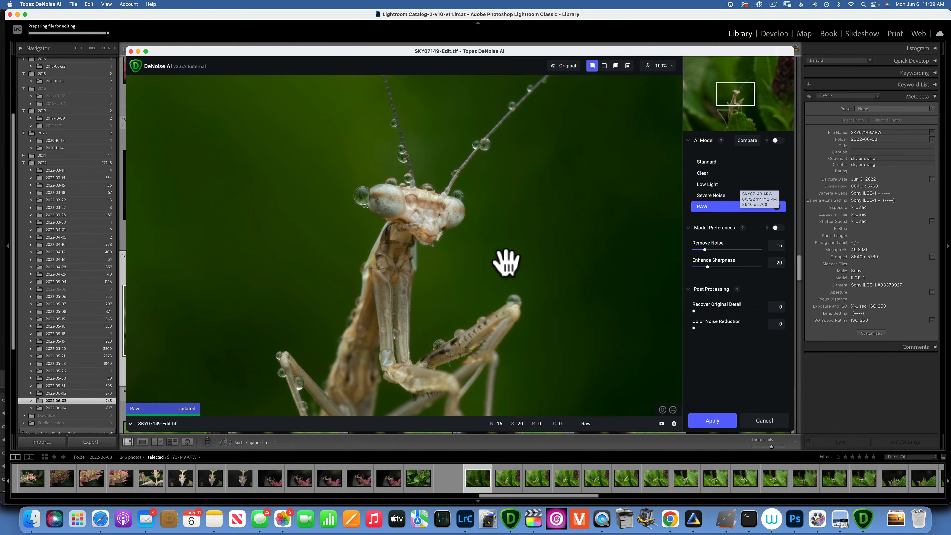
drag(401, 199, 426, 208)
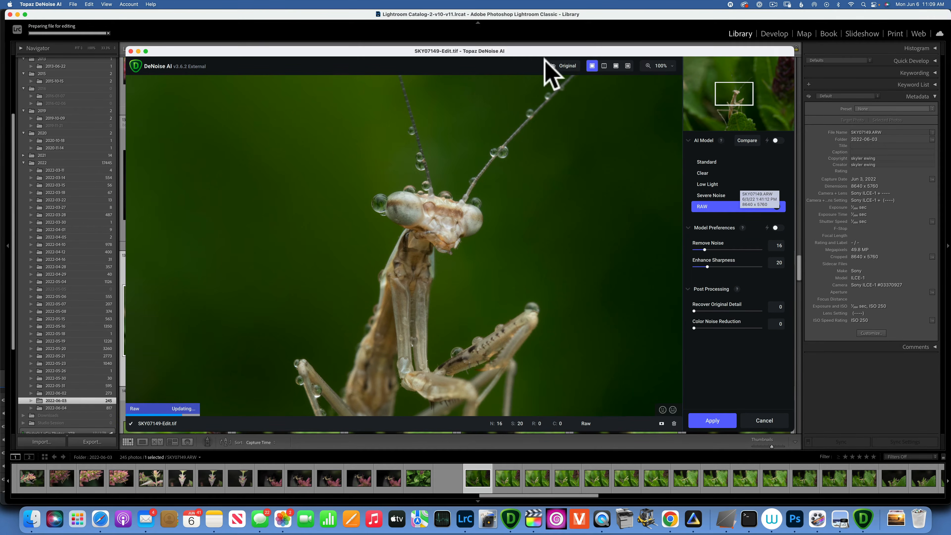
click(565, 66)
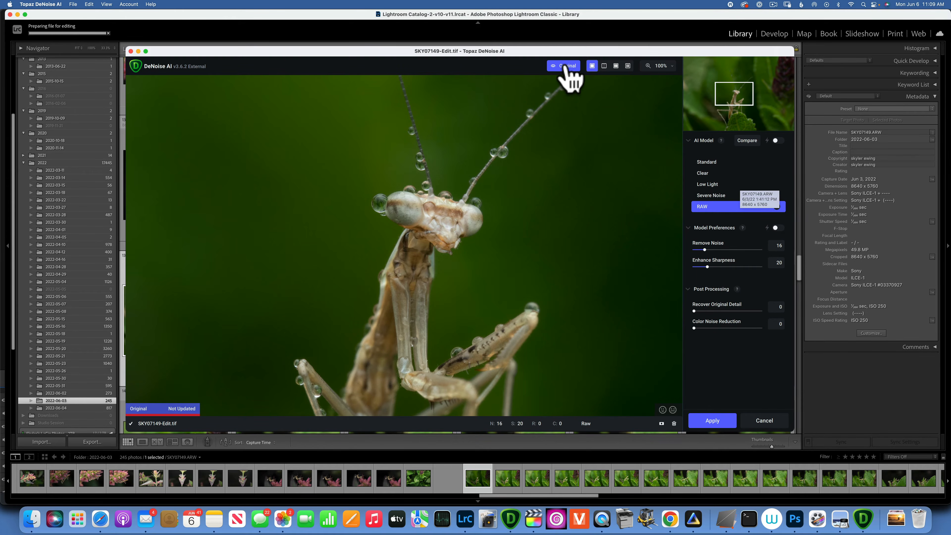
click(566, 66)
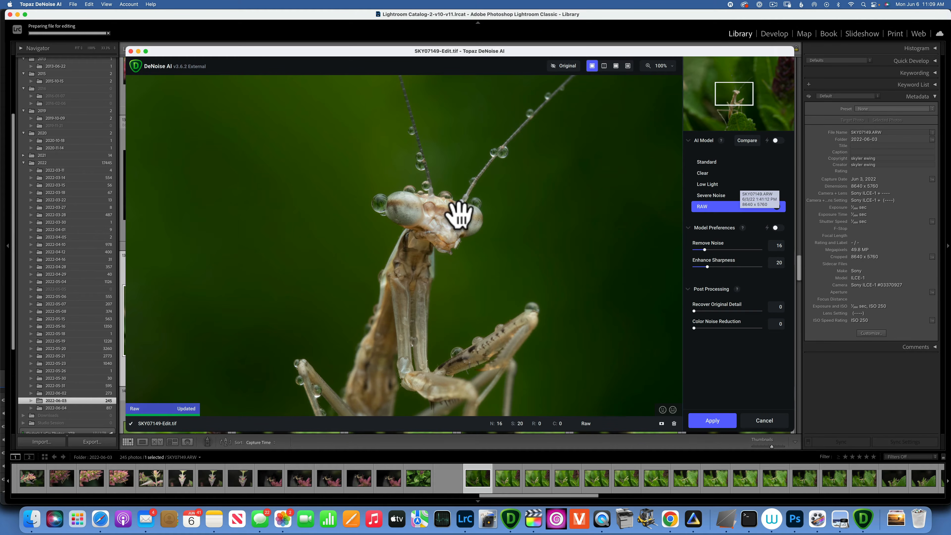
click(436, 213)
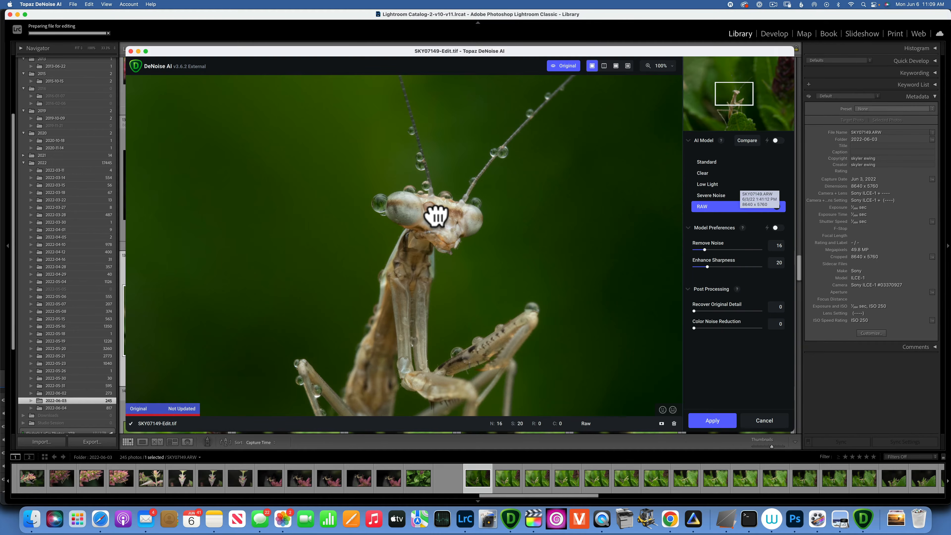
drag(436, 217, 435, 214)
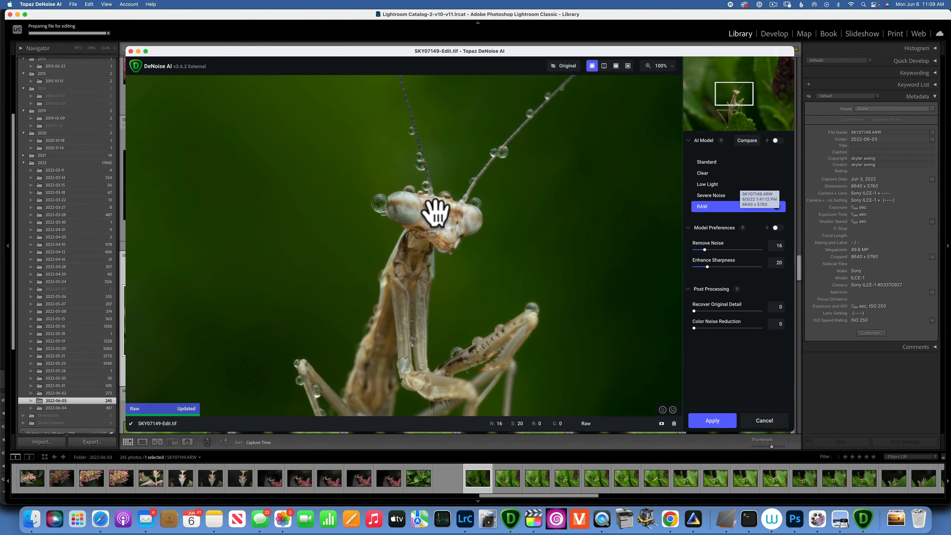
click(436, 213)
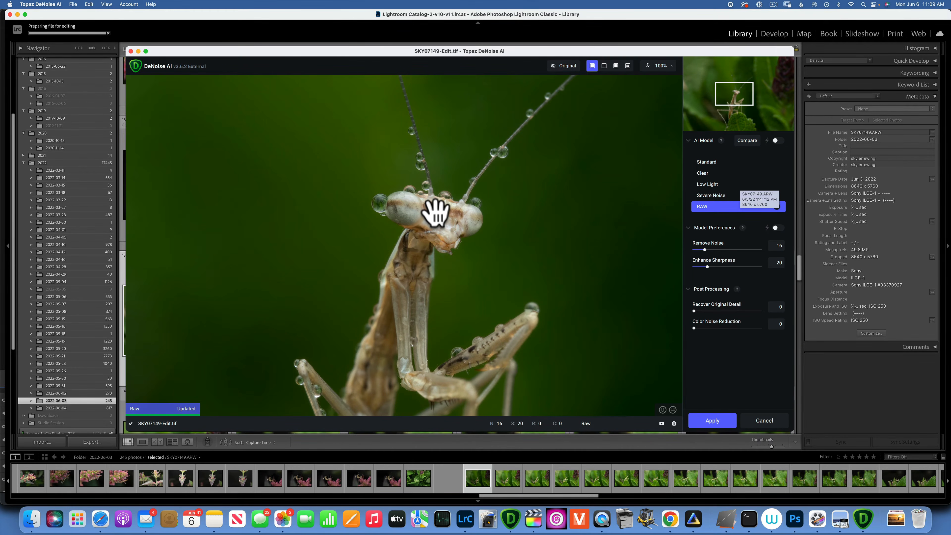
Compare the original with the RAW model result in the split view and the side-by-side view
click(604, 66)
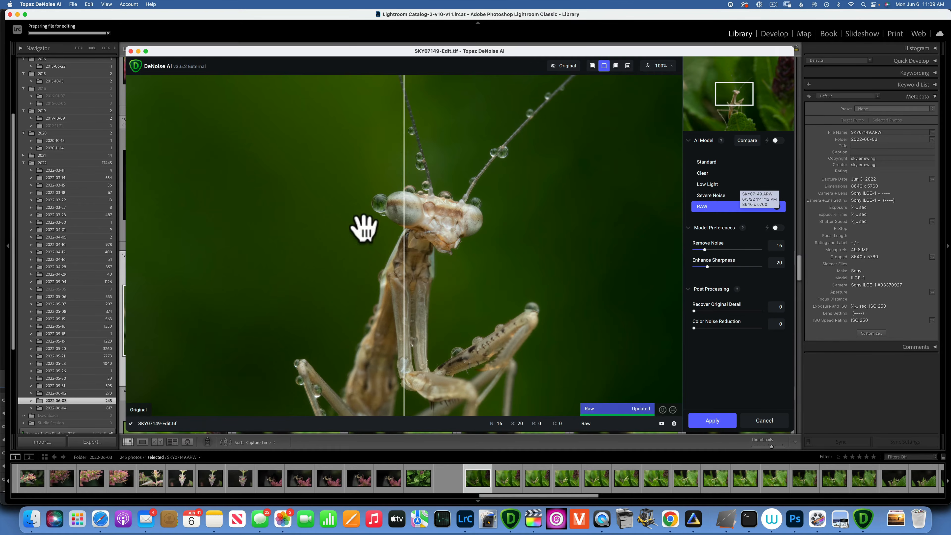
drag(404, 194, 464, 154)
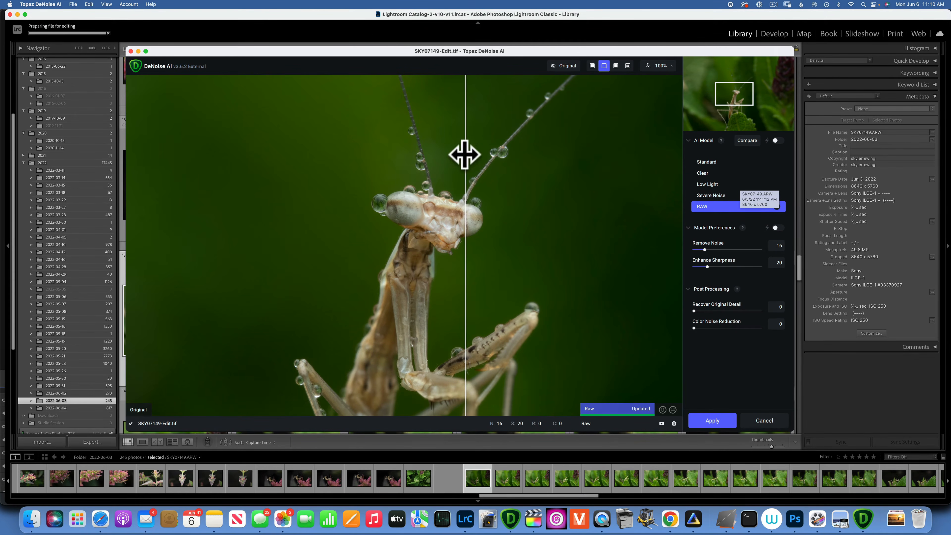
click(615, 68)
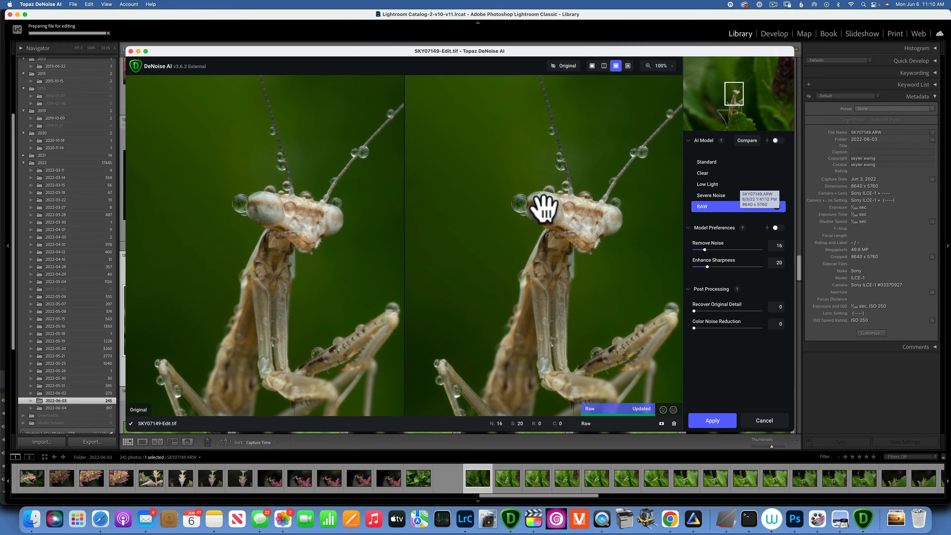
Show the four-model comparison, replace the Clear preview with the Standard model, and inspect the mantis's eye at 200% zoom
click(628, 66)
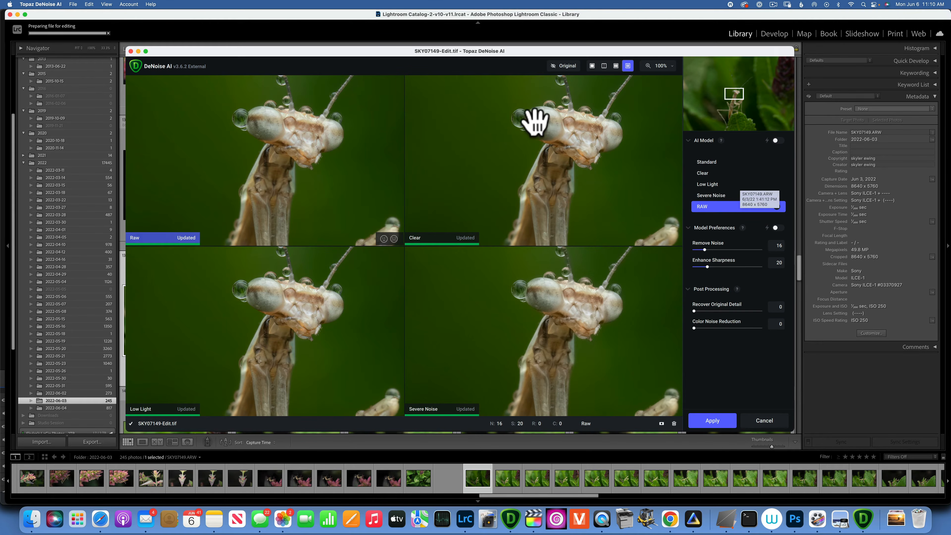
click(532, 144)
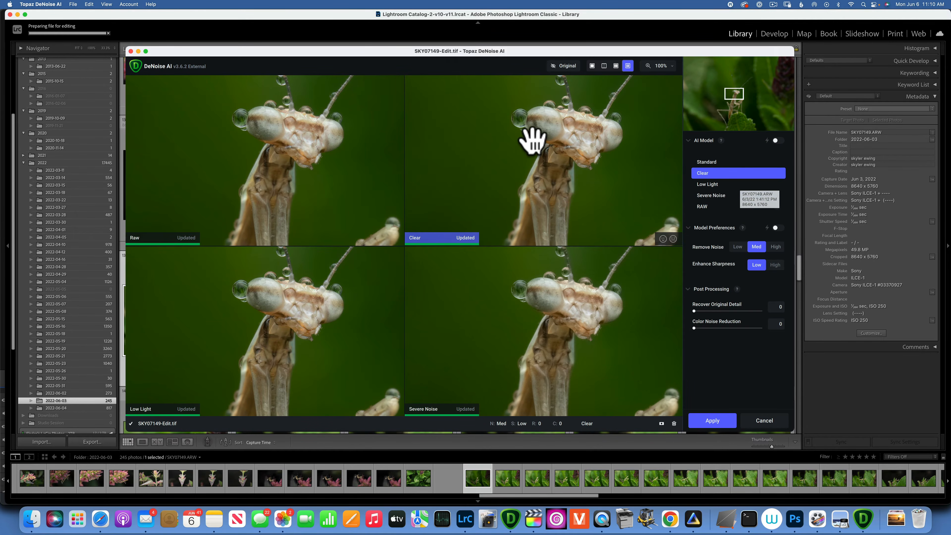
click(708, 163)
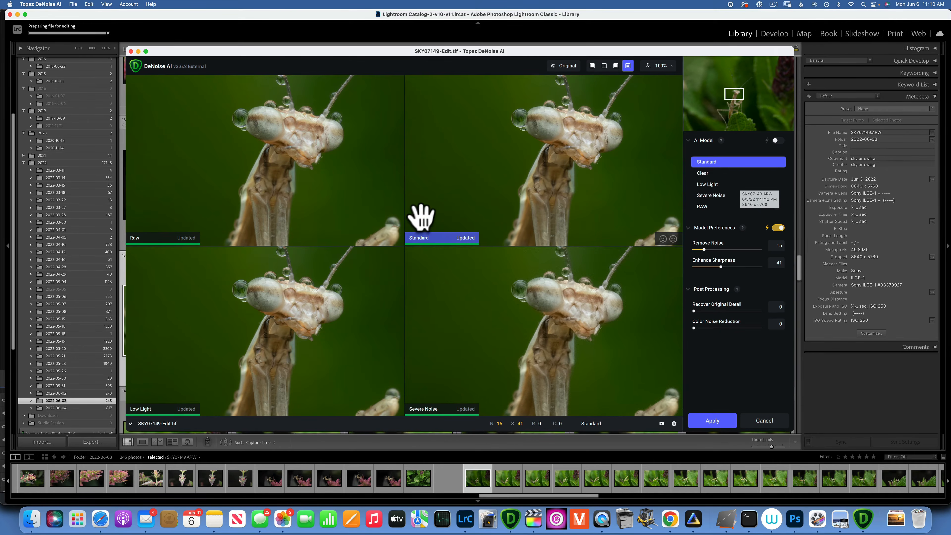
click(670, 68)
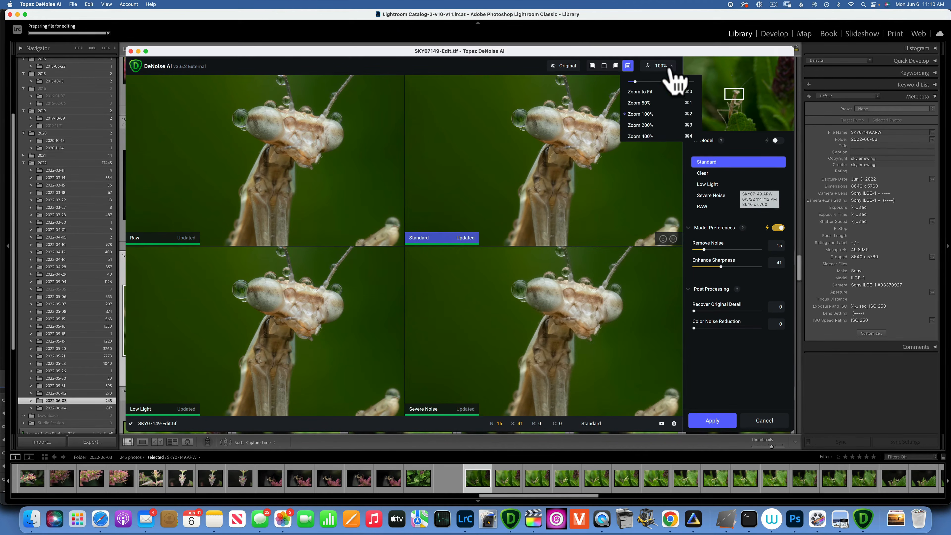
click(641, 125)
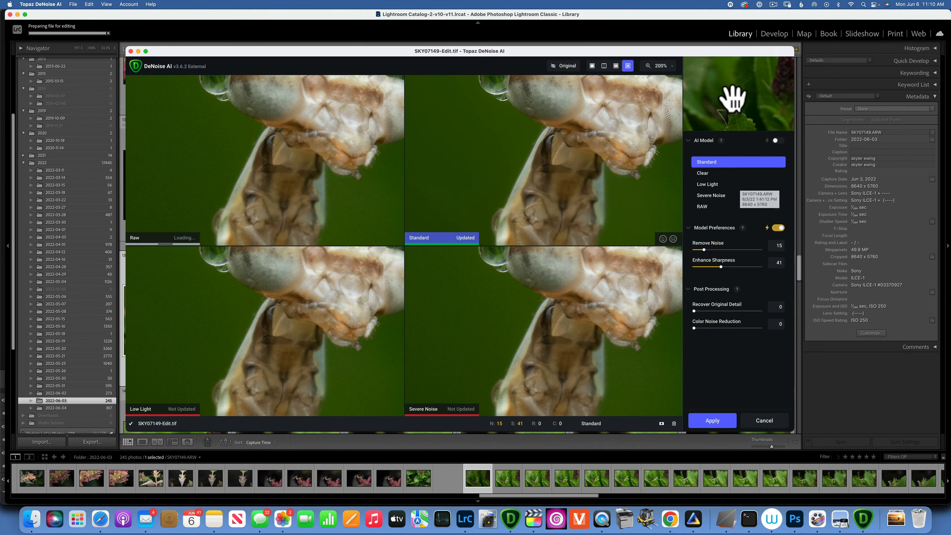
drag(509, 131, 530, 333)
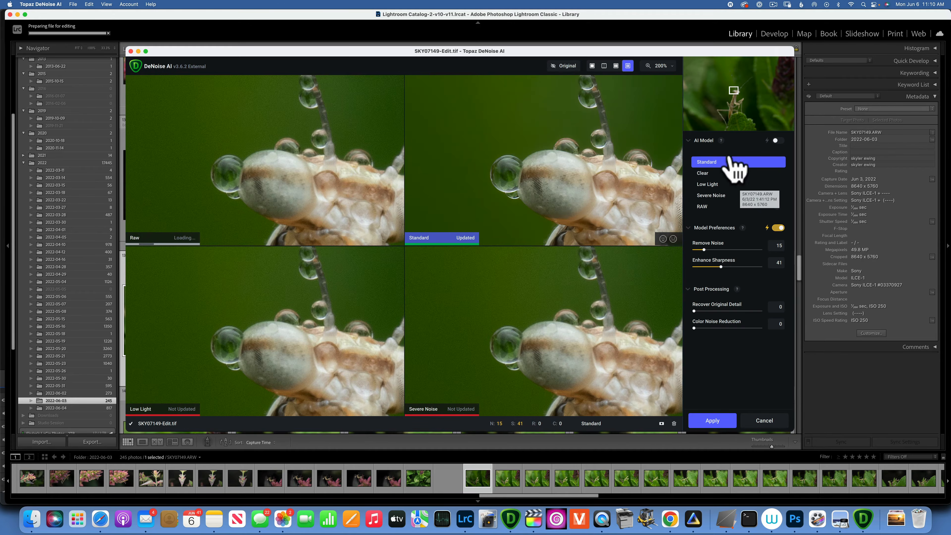
mouse_move(732, 93)
mouse_down()
mouse_move(741, 96)
mouse_move(732, 91)
mouse_up()
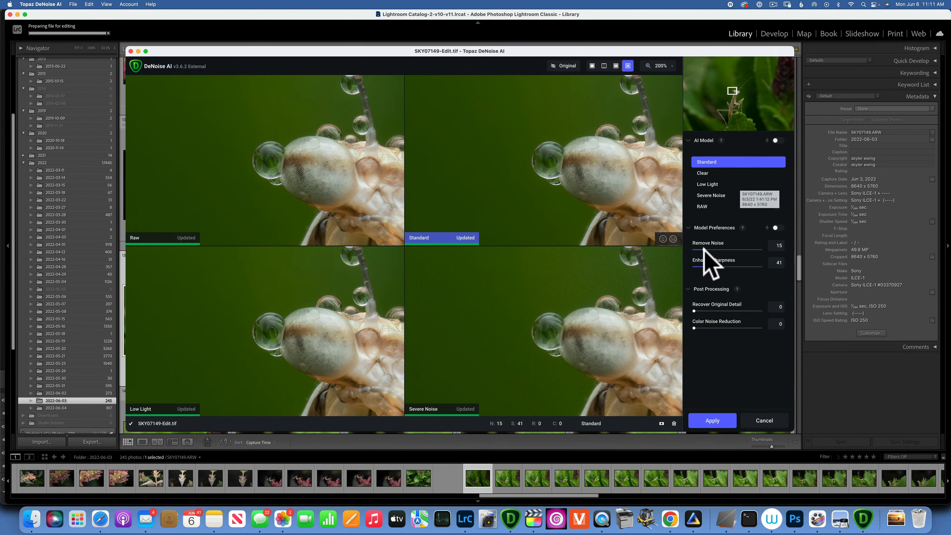
Restore the Standard model's automatically recommended settings after trying stronger ones, and set Enhance Sharpness to 17
drag(704, 250, 731, 267)
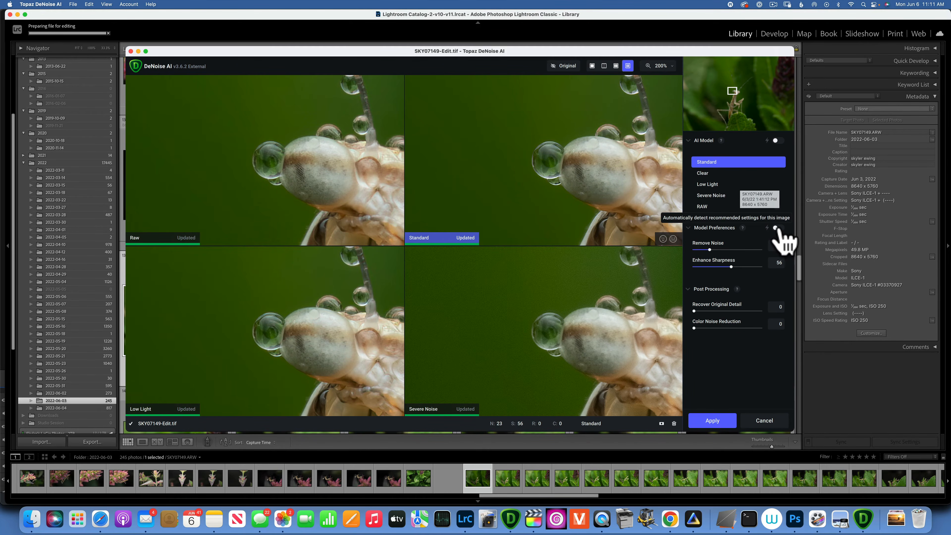
click(777, 228)
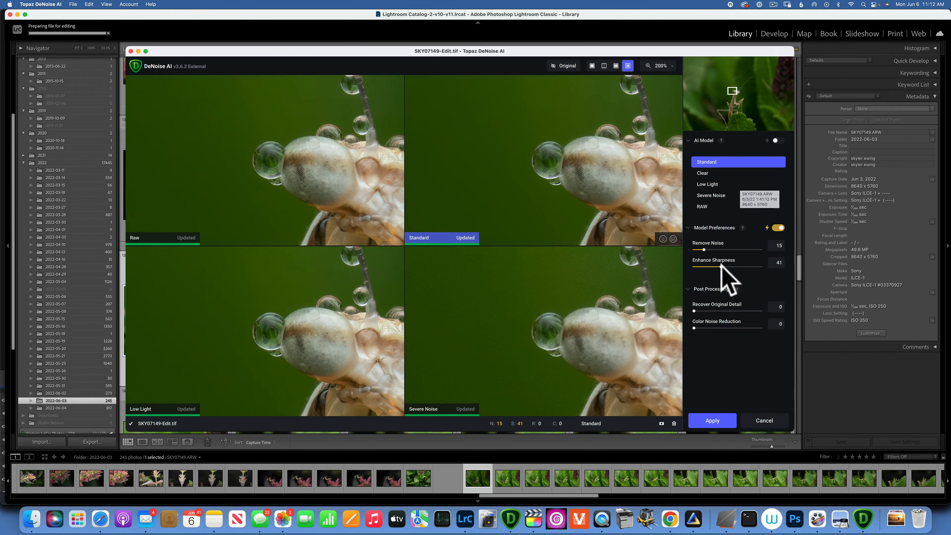
drag(722, 266, 705, 264)
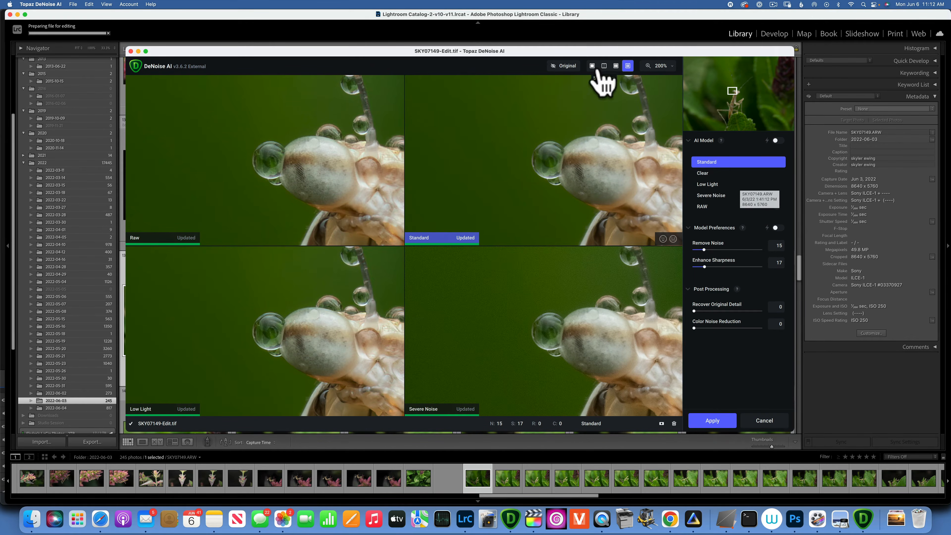
click(671, 67)
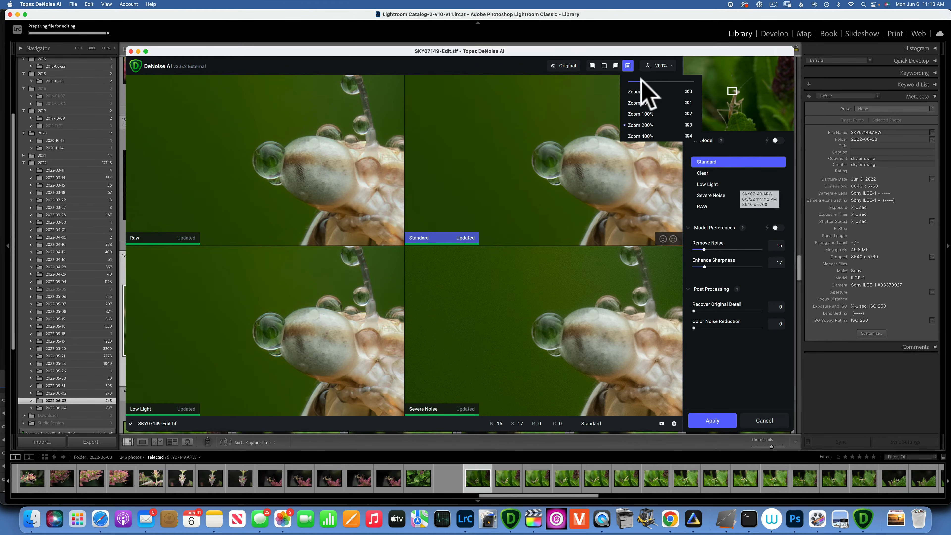
mouse_move(641, 80)
mouse_down()
mouse_move(671, 81)
mouse_move(632, 81)
mouse_move(642, 80)
mouse_up()
click(625, 66)
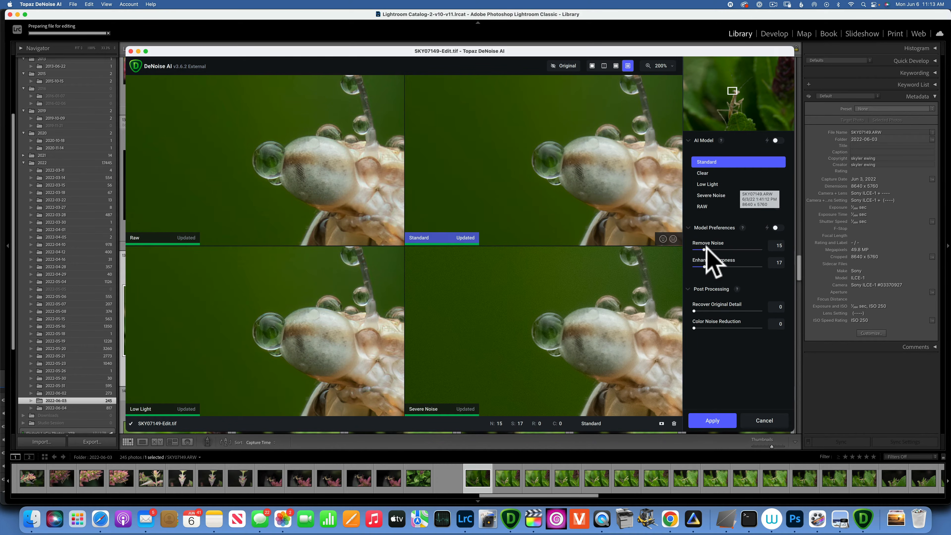
Try stronger noise removal on the Standard model and settle Remove Noise at 19
drag(703, 248, 732, 249)
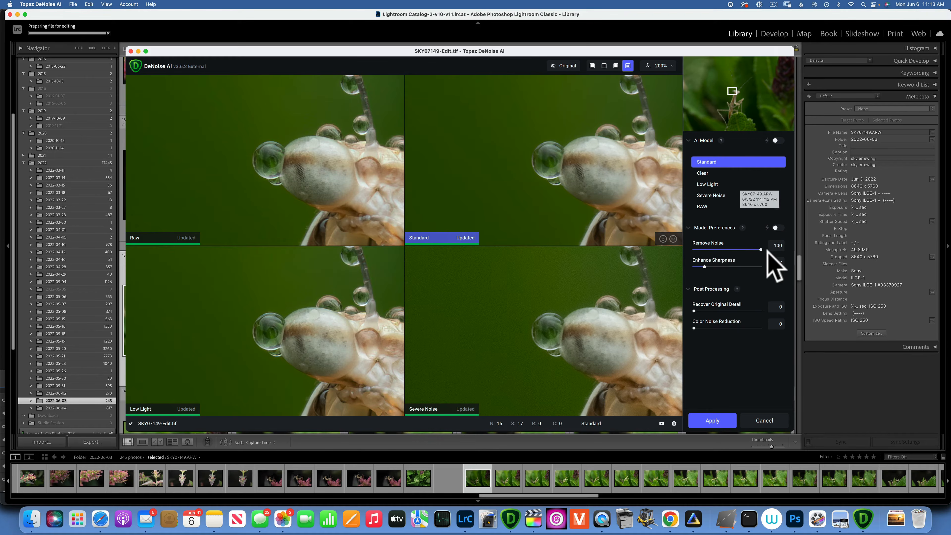
click(716, 248)
drag(716, 249, 708, 248)
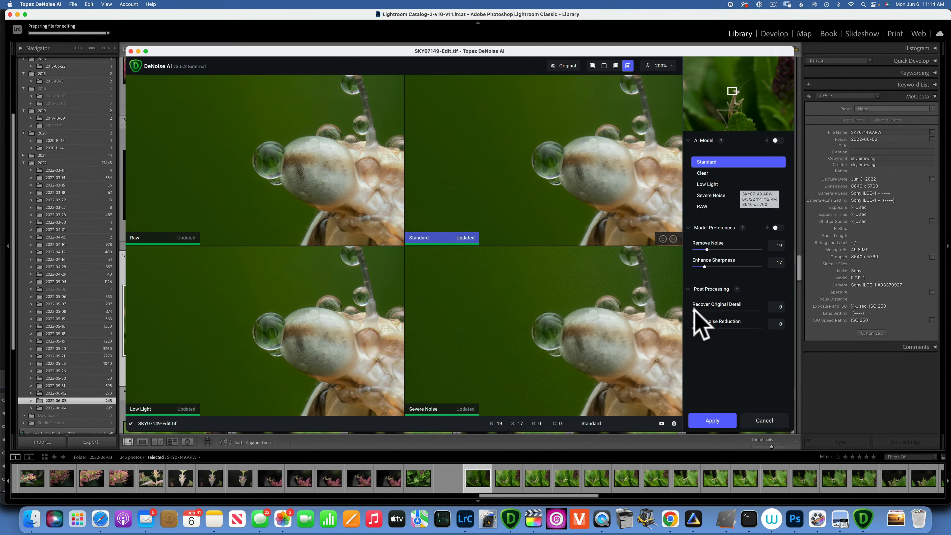
mouse_move(693, 311)
mouse_down()
mouse_move(728, 311)
mouse_move(693, 310)
mouse_up()
mouse_move(693, 328)
mouse_down()
mouse_move(769, 328)
mouse_move(678, 328)
mouse_move(788, 328)
mouse_move(704, 329)
mouse_up()
drag(704, 326, 691, 326)
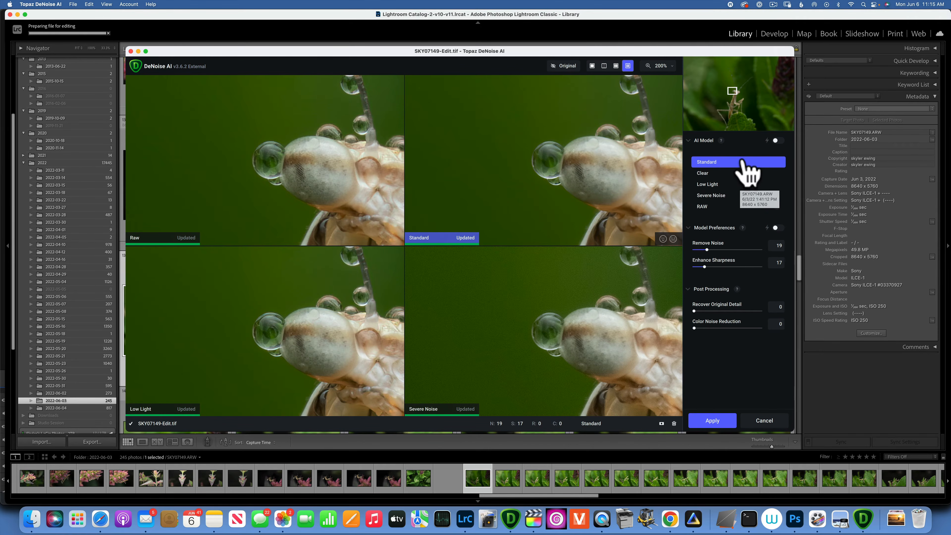
Start a mask for the Standard model and subtract the mantis's large near eye from it with a reduced brush size
click(662, 424)
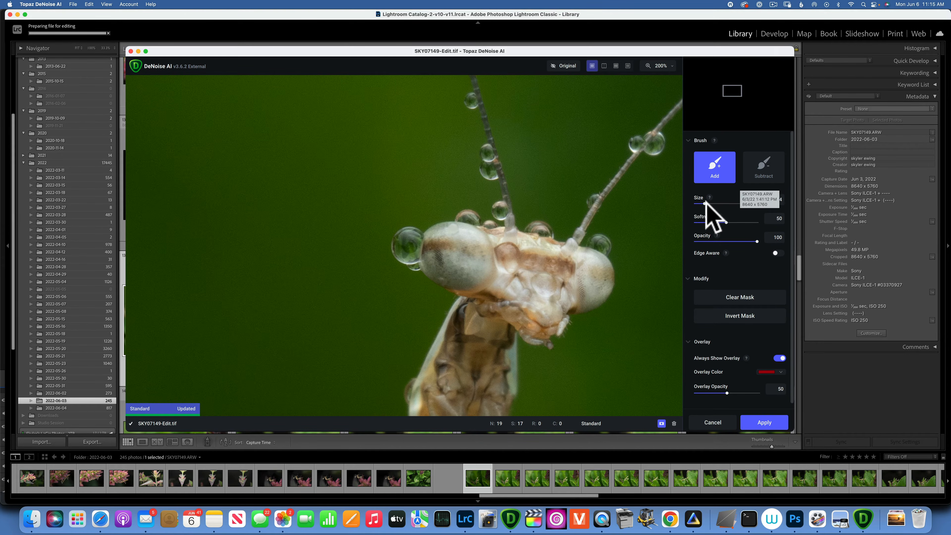
drag(701, 203, 709, 203)
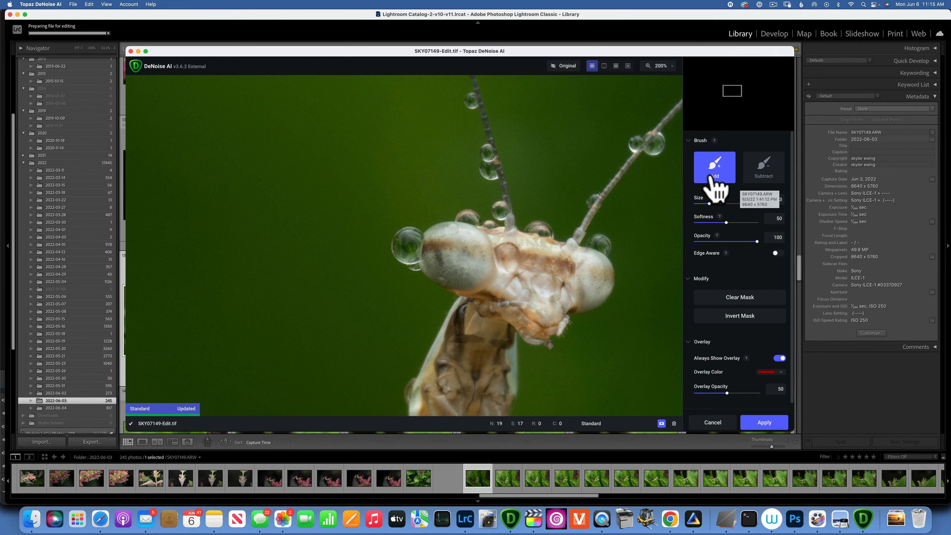
click(764, 171)
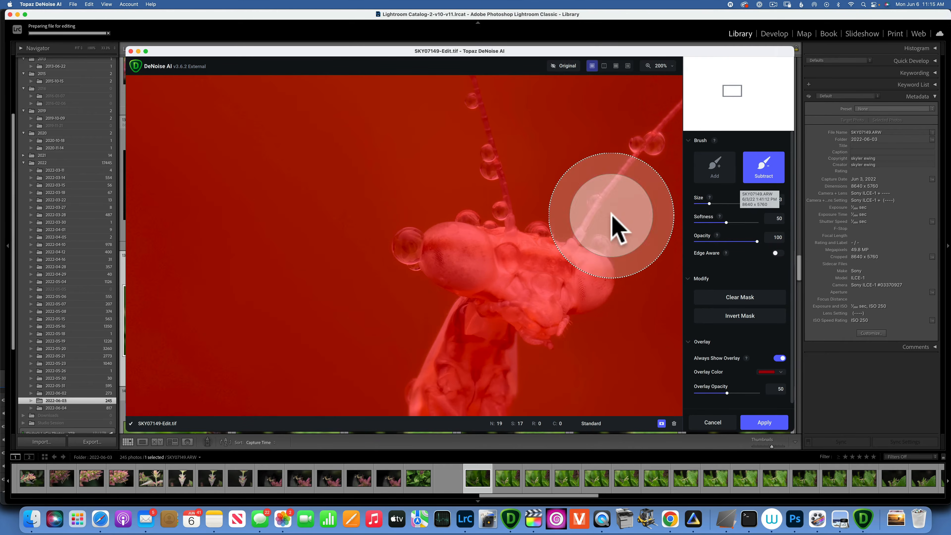
drag(702, 203, 700, 204)
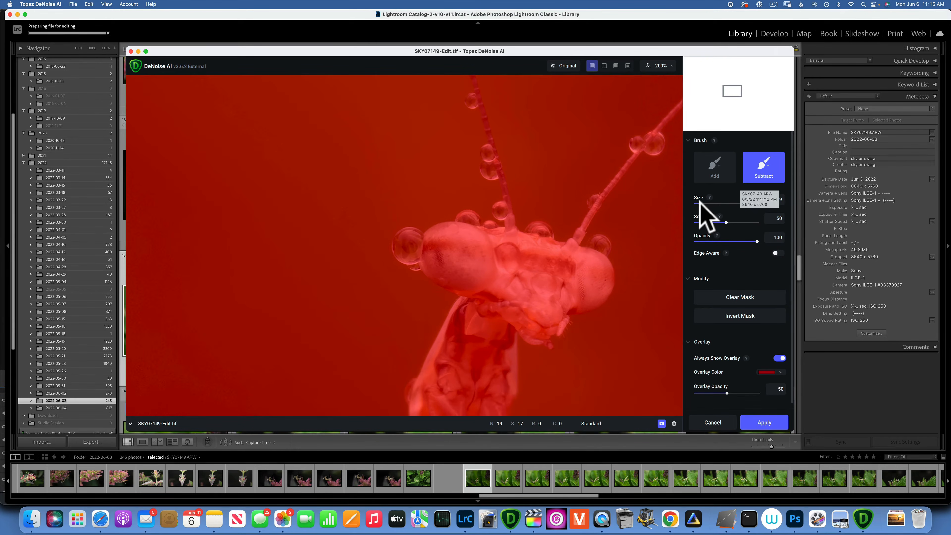
mouse_move(474, 259)
mouse_down()
mouse_move(443, 263)
mouse_move(455, 254)
mouse_move(473, 273)
mouse_move(469, 244)
mouse_move(437, 249)
mouse_move(464, 269)
mouse_move(474, 255)
mouse_move(456, 240)
mouse_move(476, 253)
mouse_up()
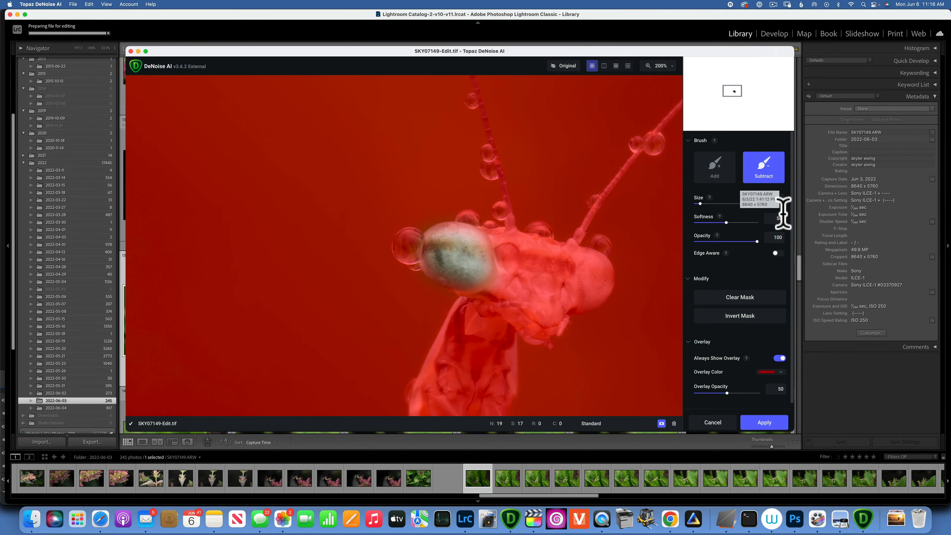
Clear the mask, check the overlay color choices without changing them, and set the overlay opacity to 52 after trying 100
click(741, 301)
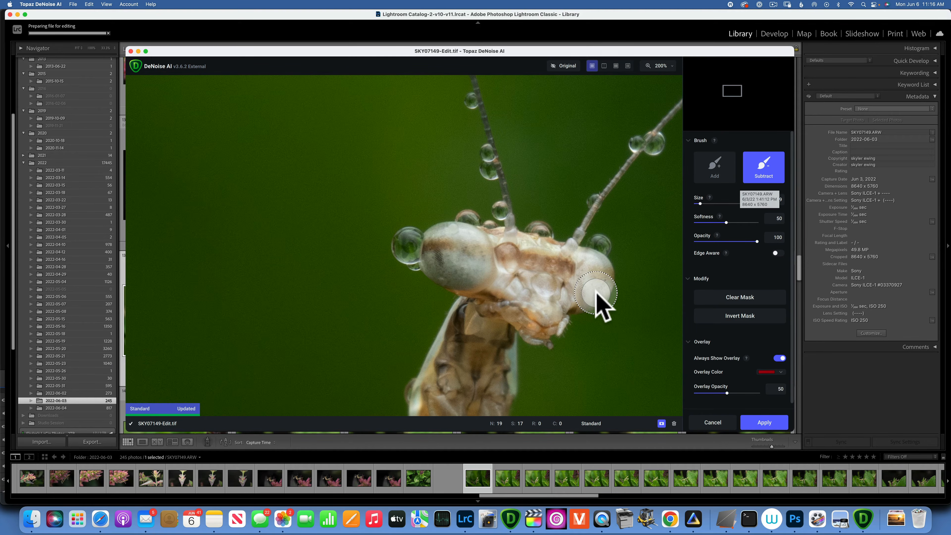
click(768, 372)
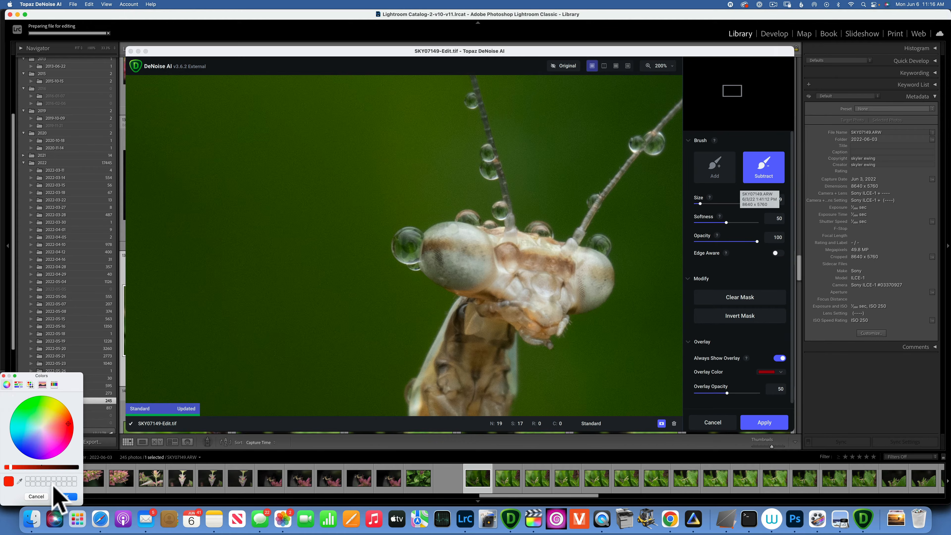
click(37, 497)
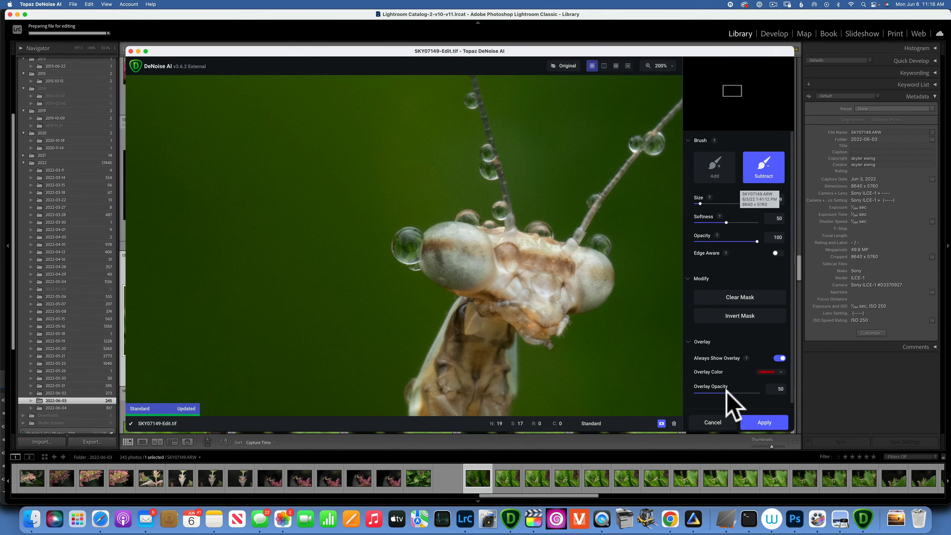
scroll(727, 384, down, 1)
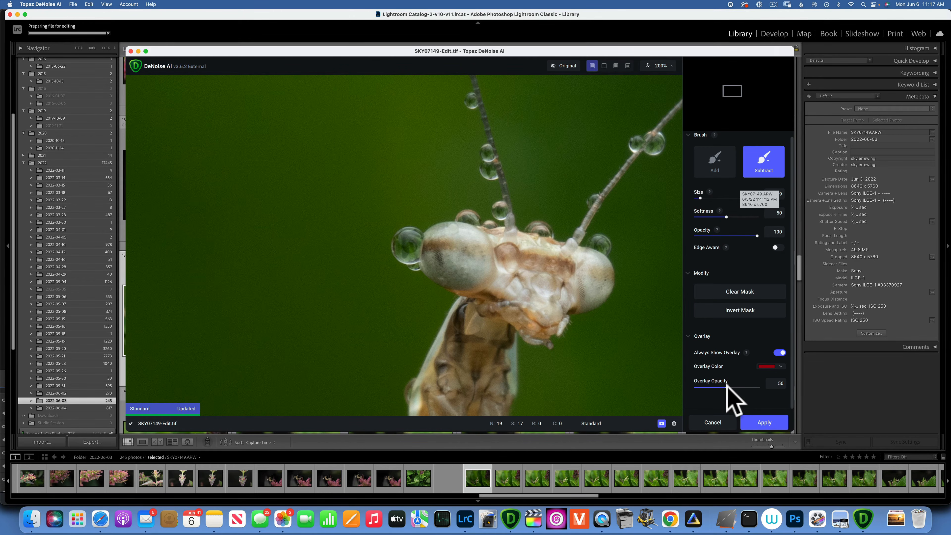
drag(727, 386, 781, 388)
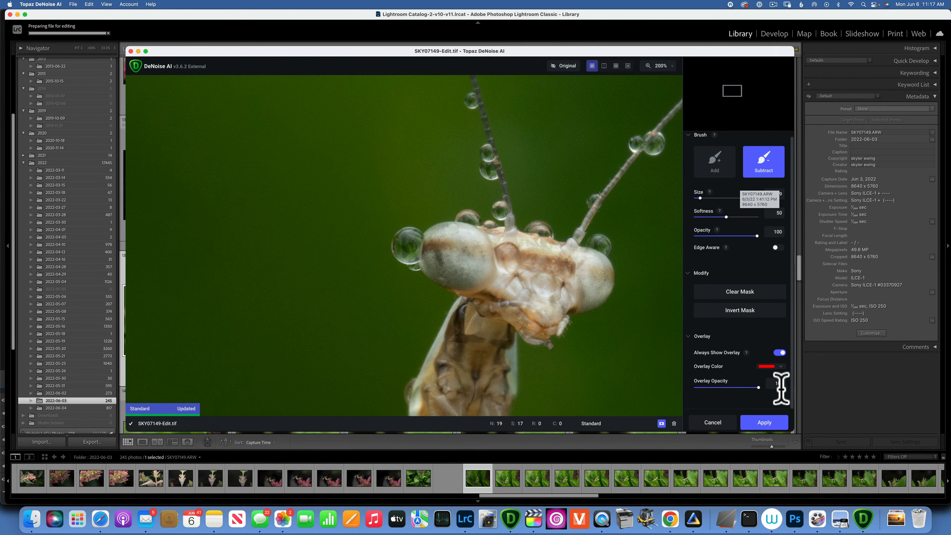
click(729, 387)
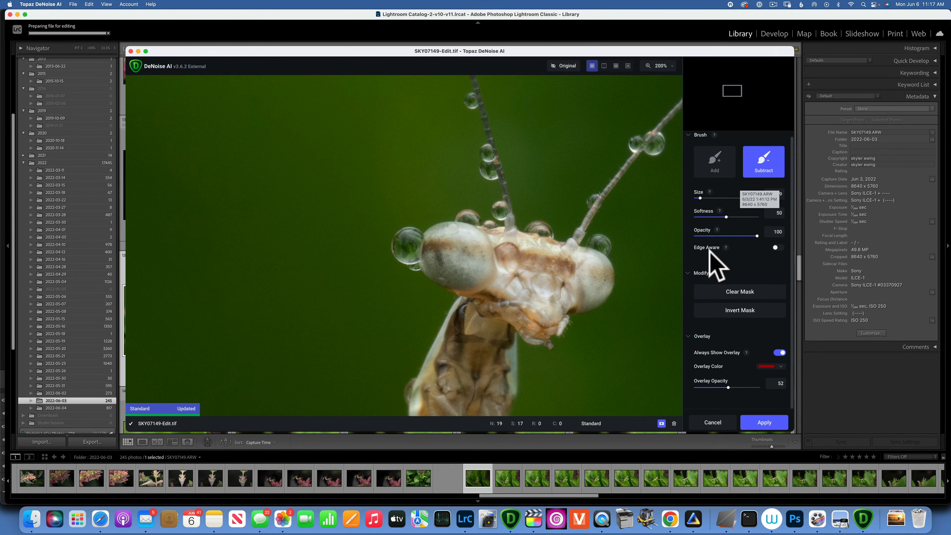
Try adding the mantis's near eye and adjacent antenna to the mask, test the overlay at 100 and 50 opacity, and discard the mask
click(715, 176)
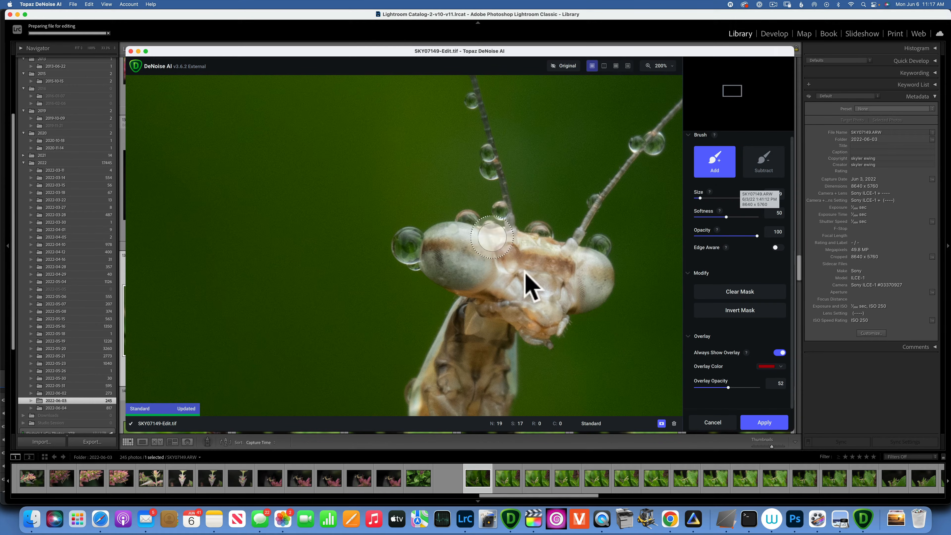
mouse_move(474, 264)
mouse_down()
mouse_move(439, 259)
mouse_move(461, 269)
mouse_move(445, 233)
mouse_move(394, 248)
mouse_move(388, 233)
mouse_move(439, 263)
mouse_move(451, 208)
mouse_move(462, 209)
mouse_move(422, 230)
mouse_move(508, 206)
mouse_move(469, 115)
mouse_move(491, 200)
mouse_up()
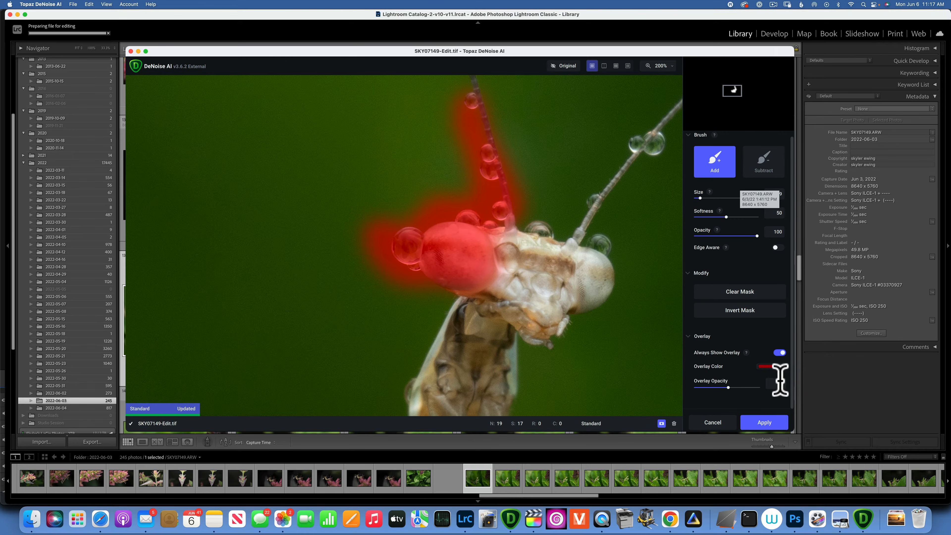
drag(738, 386, 854, 402)
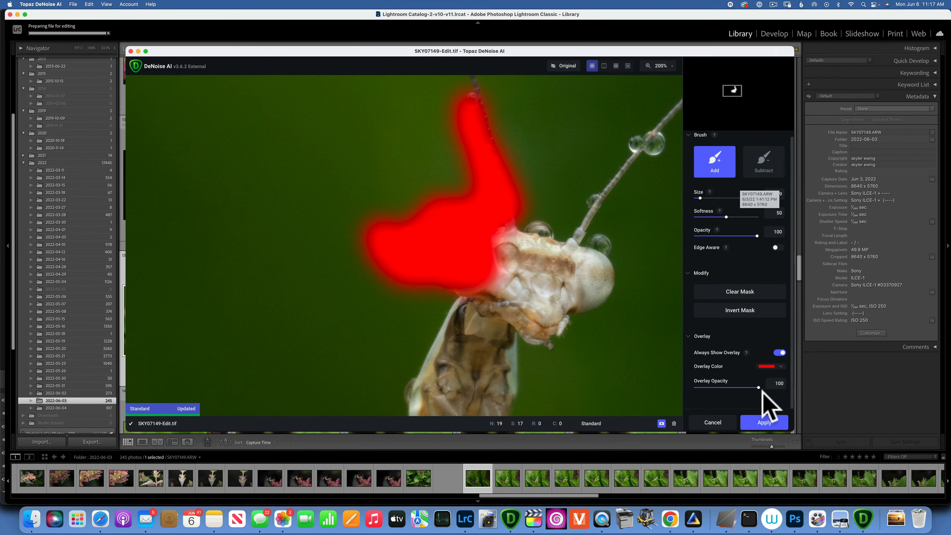
drag(758, 387, 727, 386)
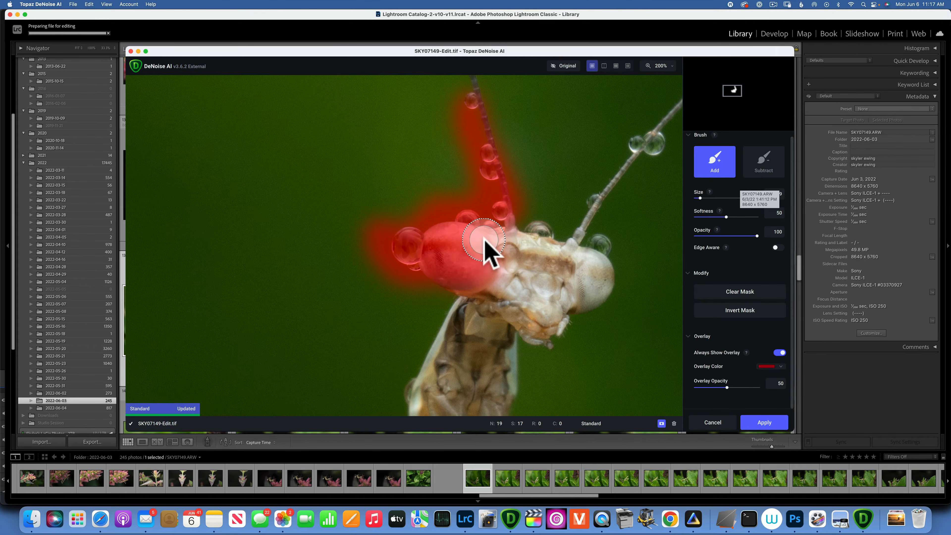
click(746, 293)
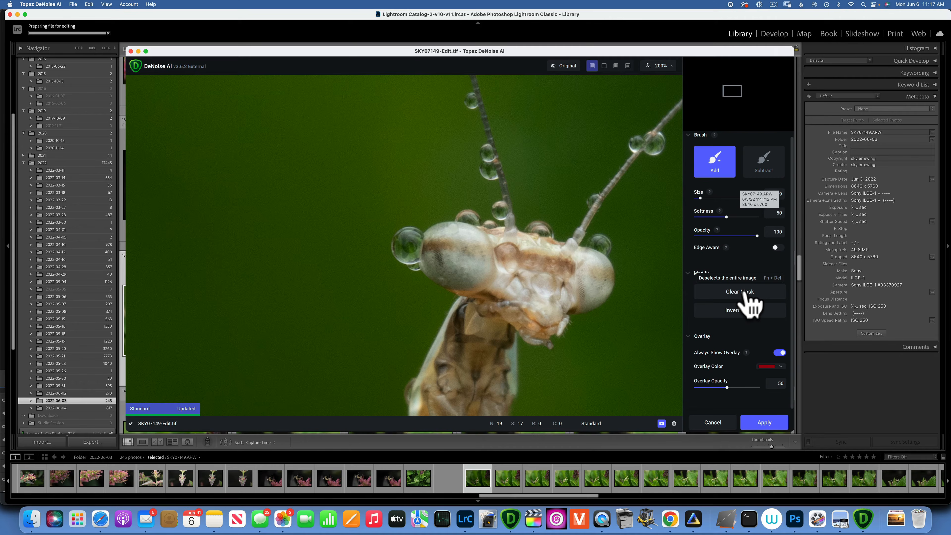
click(713, 423)
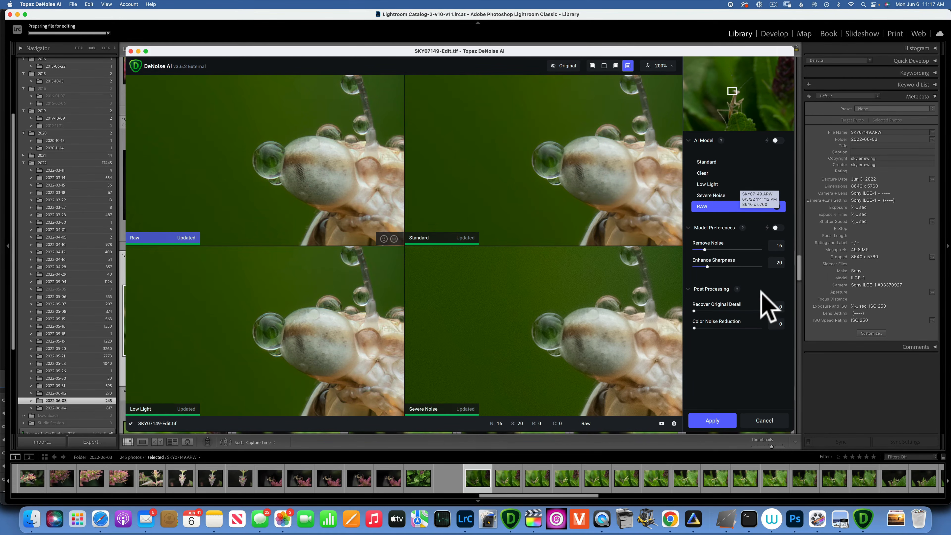
Select the Standard model, set Enhance Sharpness to 16, and apply the noise reduction to the photo
click(709, 163)
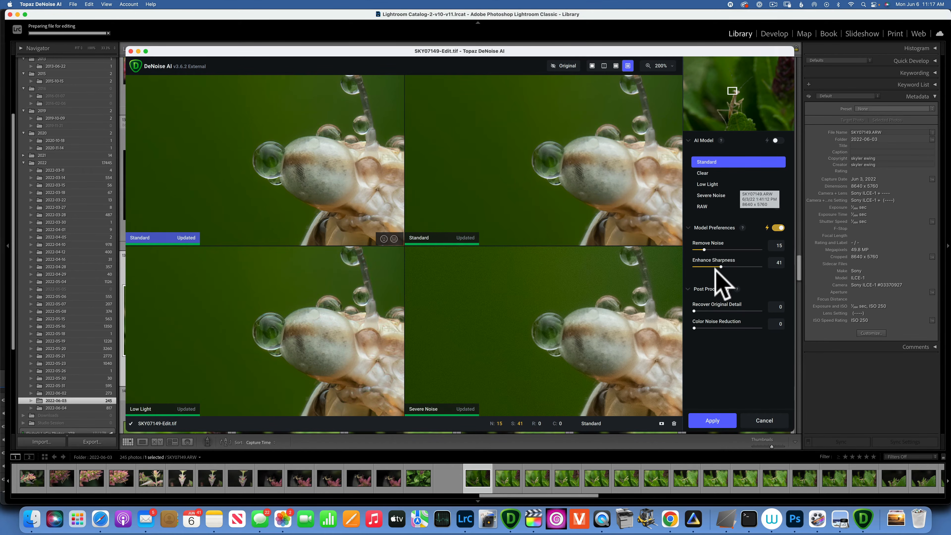
drag(721, 267, 704, 264)
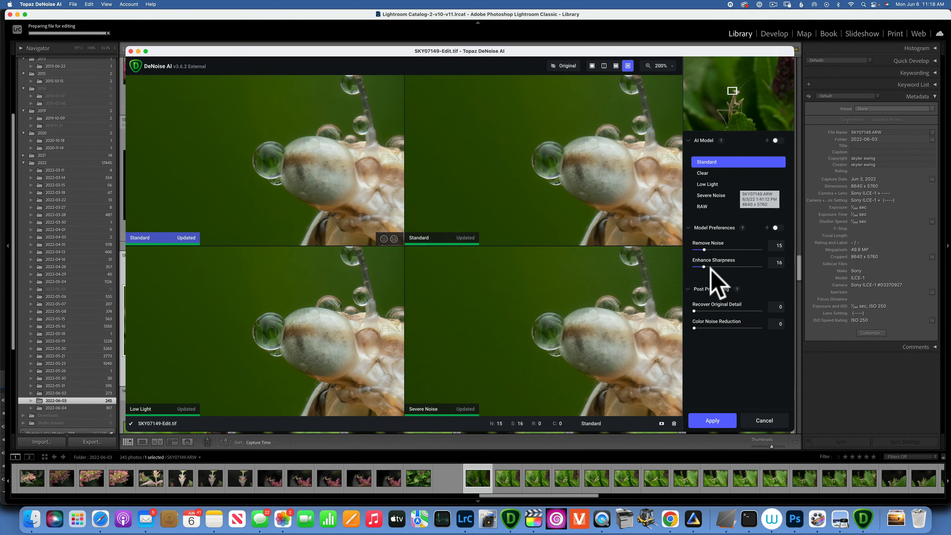
click(712, 420)
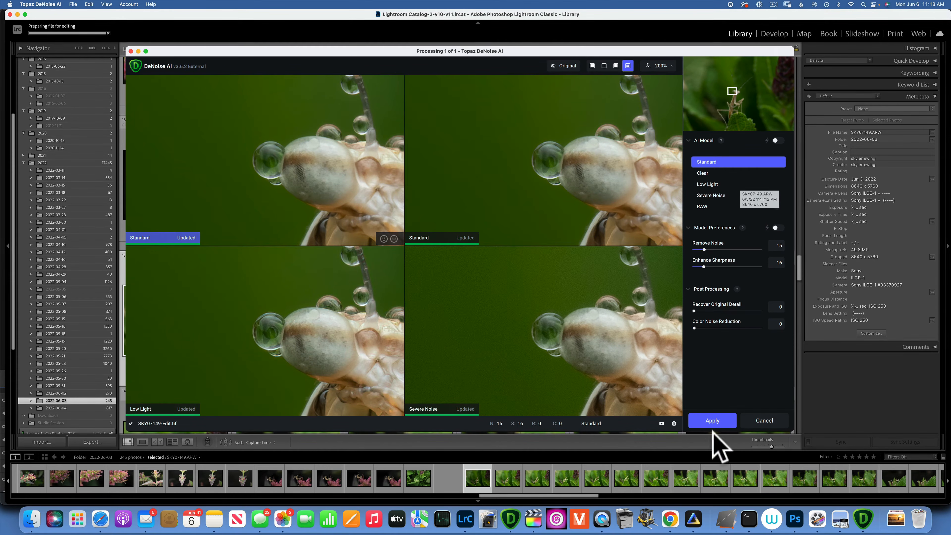
click(714, 421)
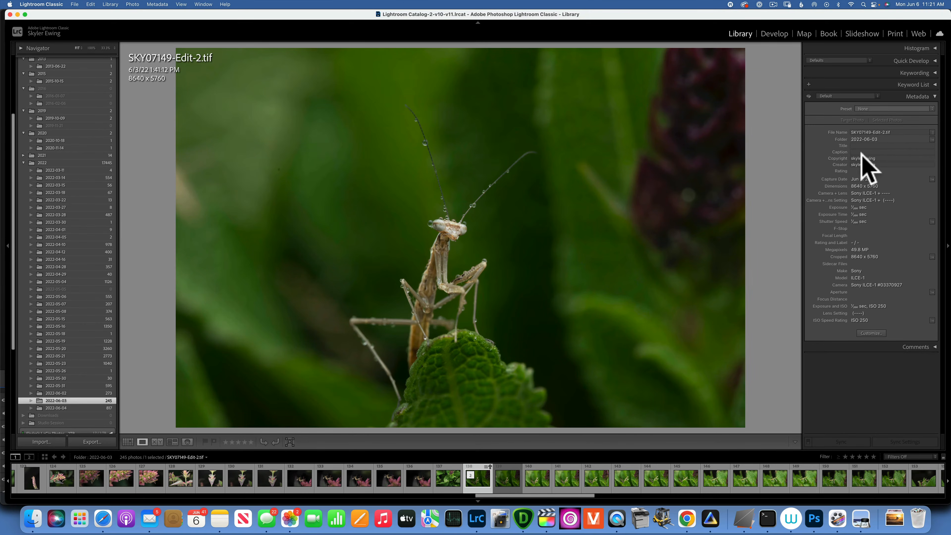
Reveal the original SKY07149.ARW from the Lightroom library in Finder and open that raw file in Topaz DeNoise AI
click(513, 476)
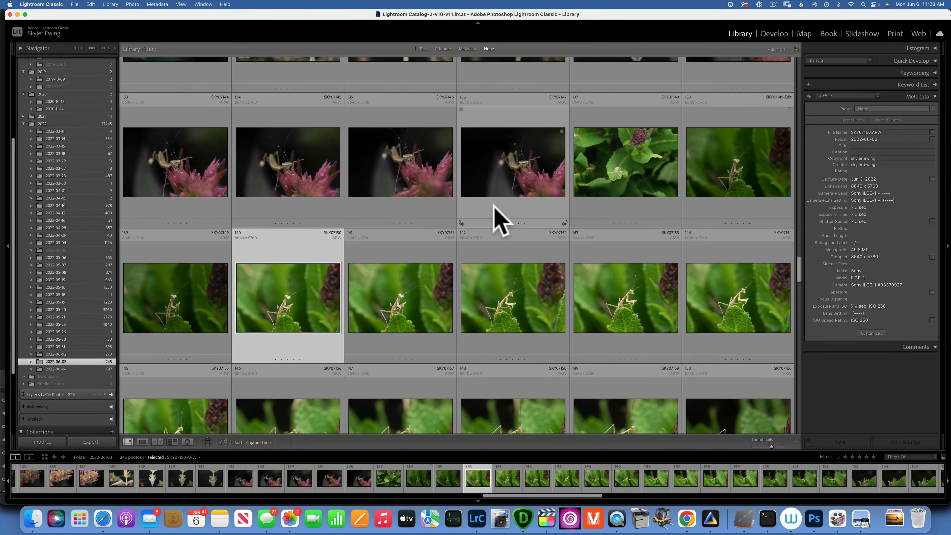
click(189, 296)
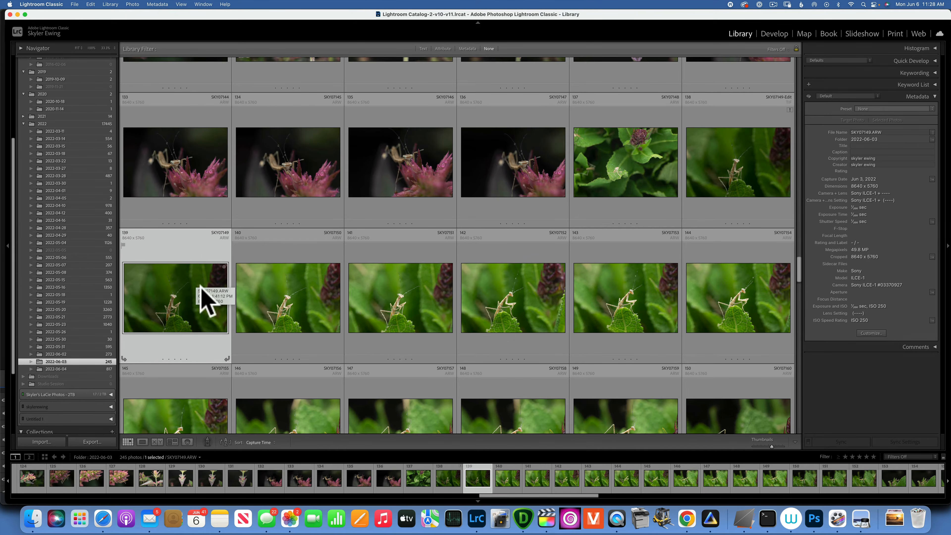
right_click(169, 289)
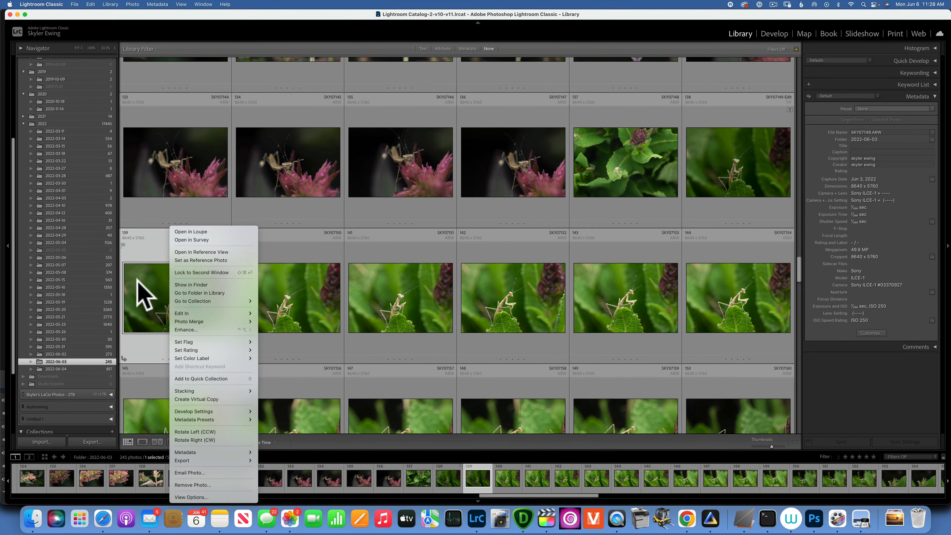
click(211, 284)
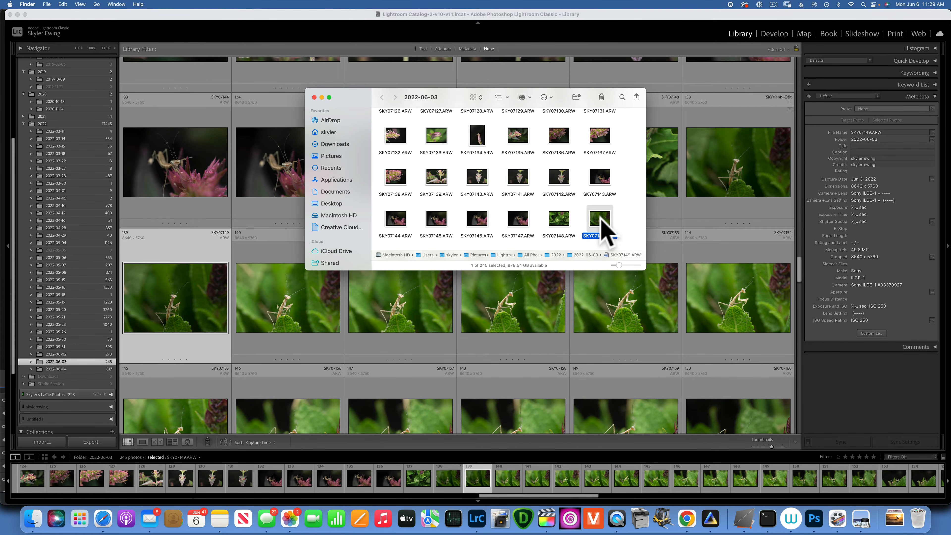
drag(601, 218, 524, 516)
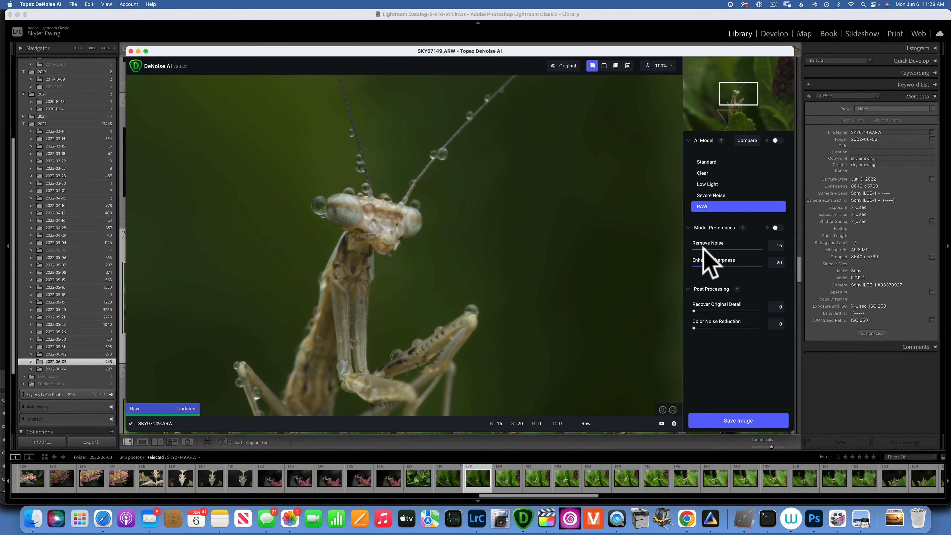
Set the RAW model's Remove Noise to 17 and Enhance Sharpness to 18, and save as SKY07149-denoise-raw in the source directory with input settings preserved
drag(705, 246, 706, 247)
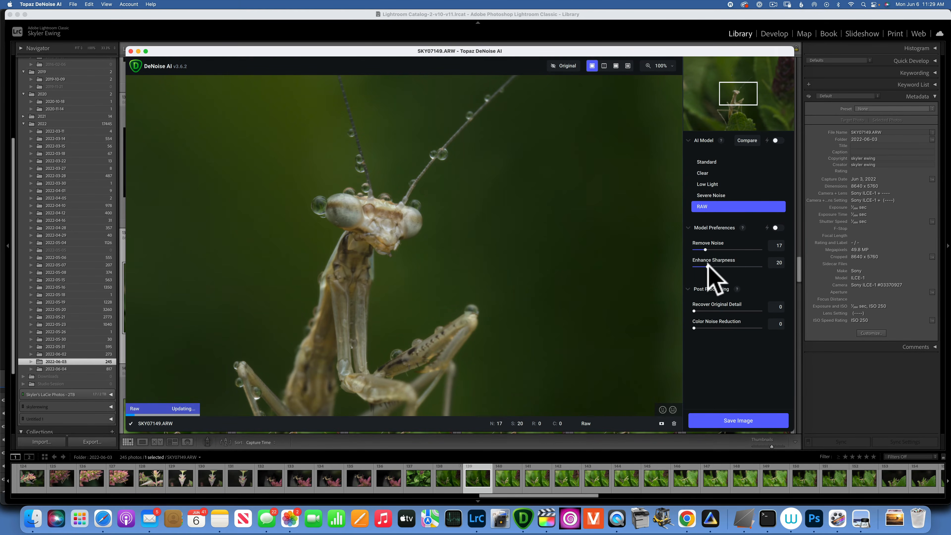
drag(708, 264, 705, 265)
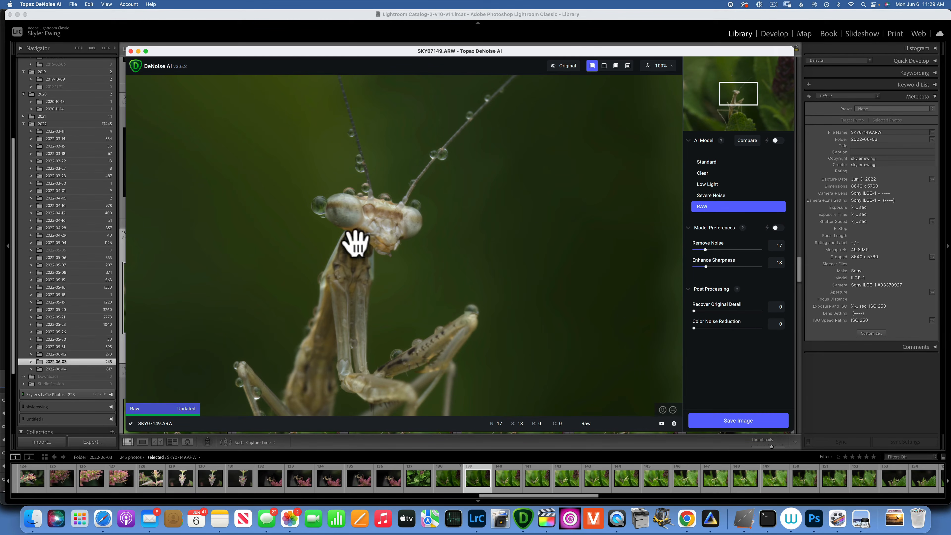
click(740, 421)
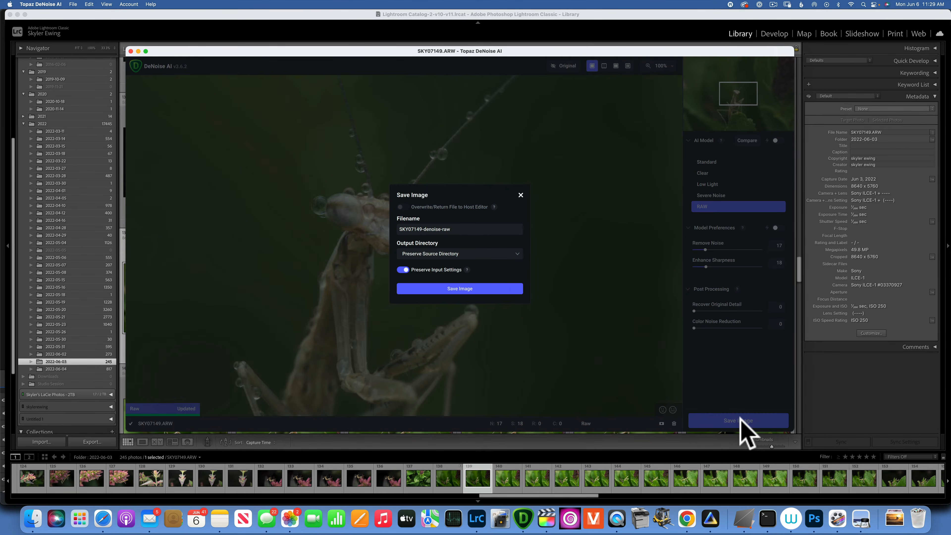
click(463, 292)
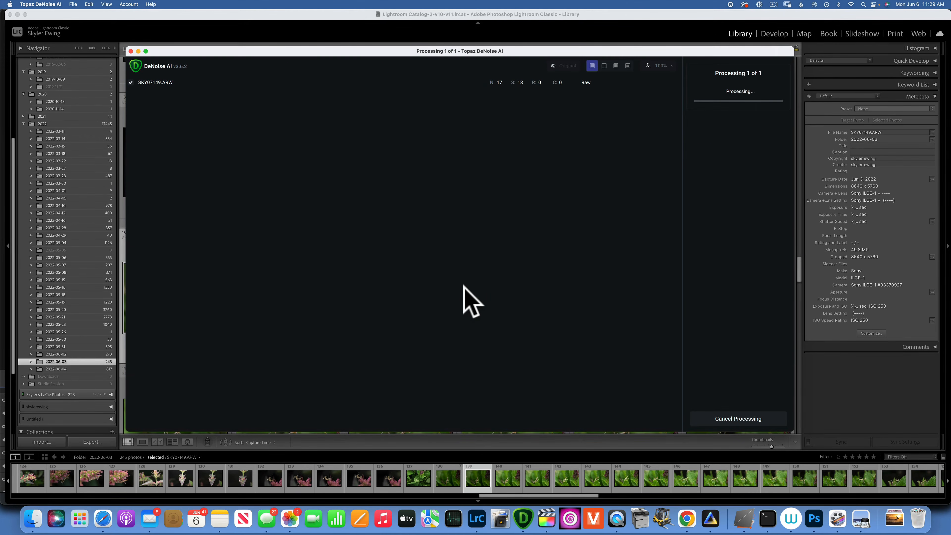
Put away the DeNoise AI and Finder windows and synchronize the 2022-06-03 folder in Lightroom, importing the new photo
click(138, 51)
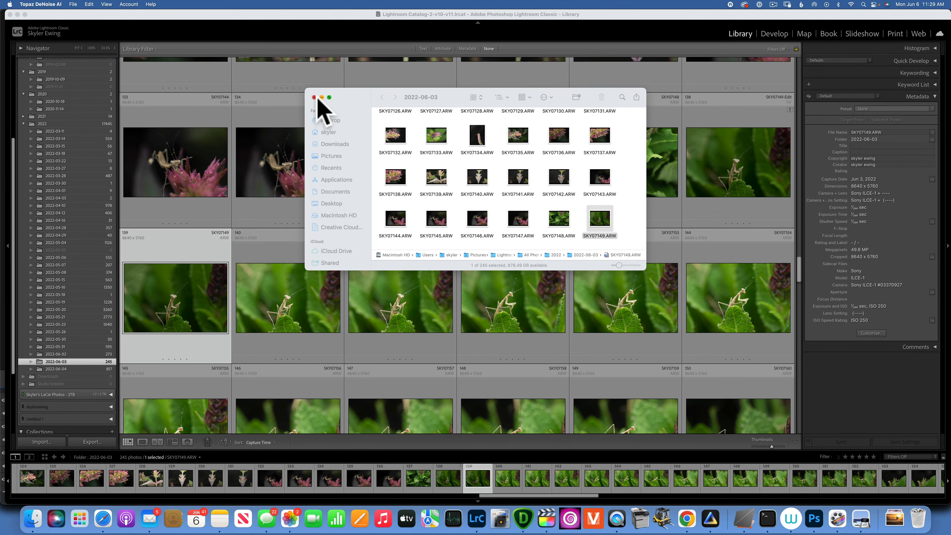
click(315, 98)
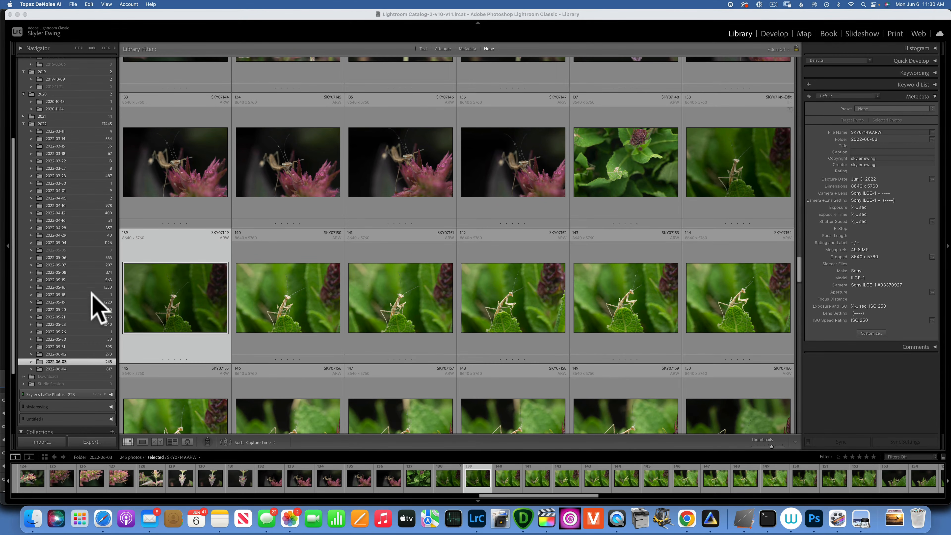
right_click(84, 359)
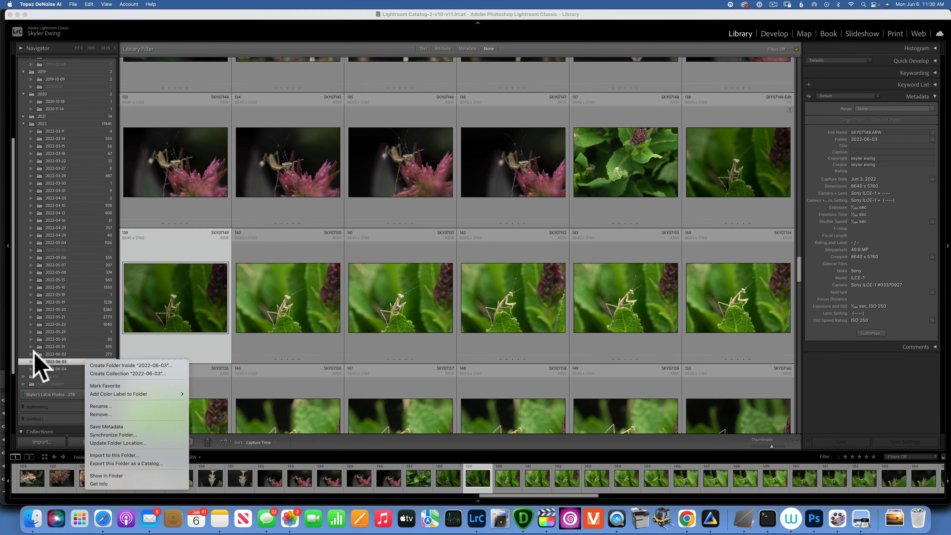
click(122, 435)
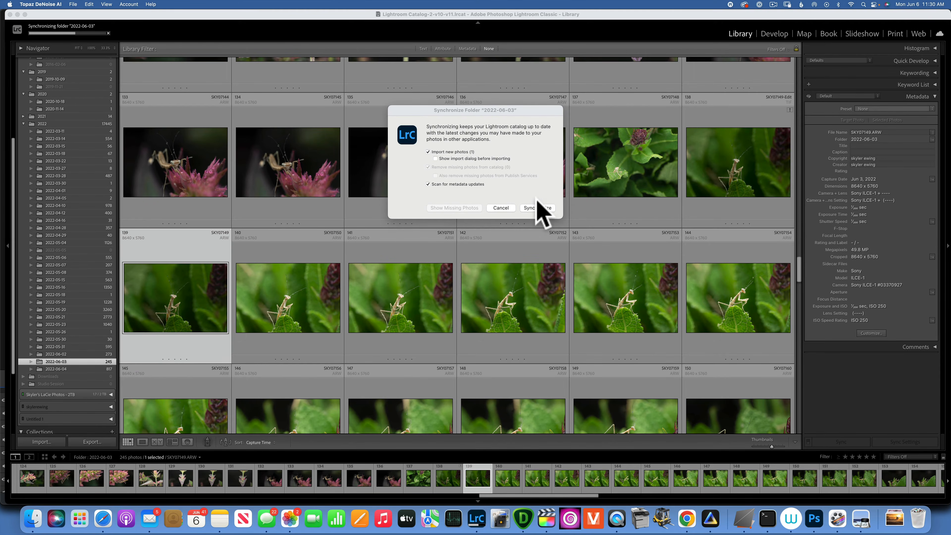
click(540, 208)
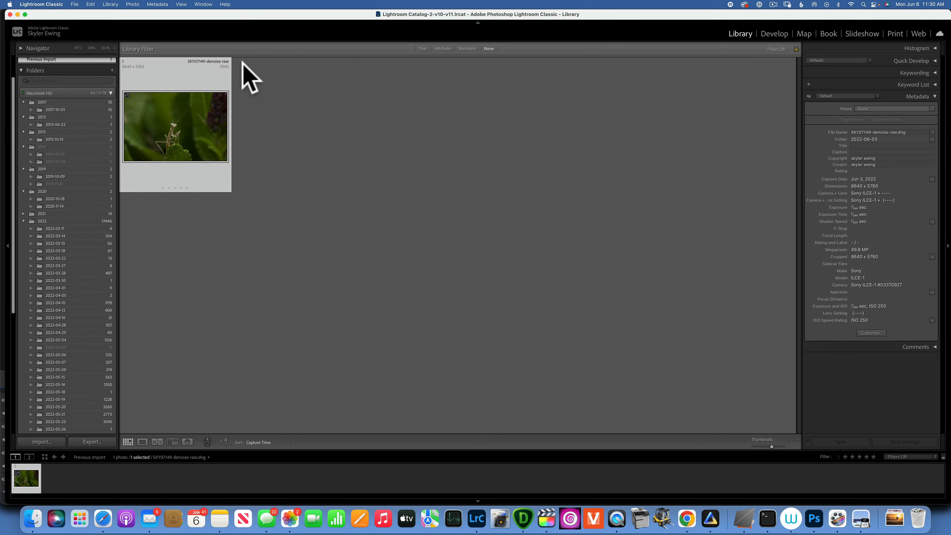
Open SKY07149-denoise-raw.dng from the 2022-06-03 folder in the Develop module and show the basic adjustments without the masking tools
scroll(85, 401, down, 3)
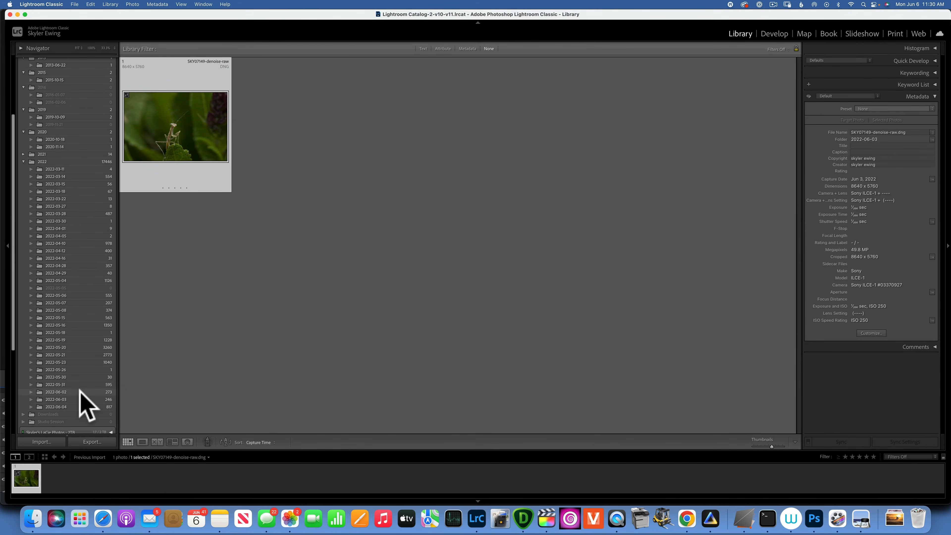
click(98, 399)
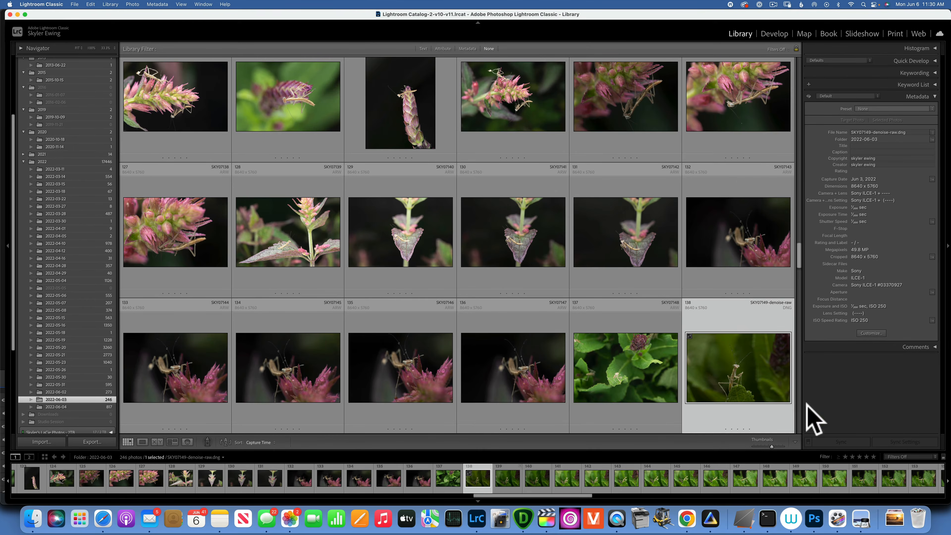
double_click(746, 375)
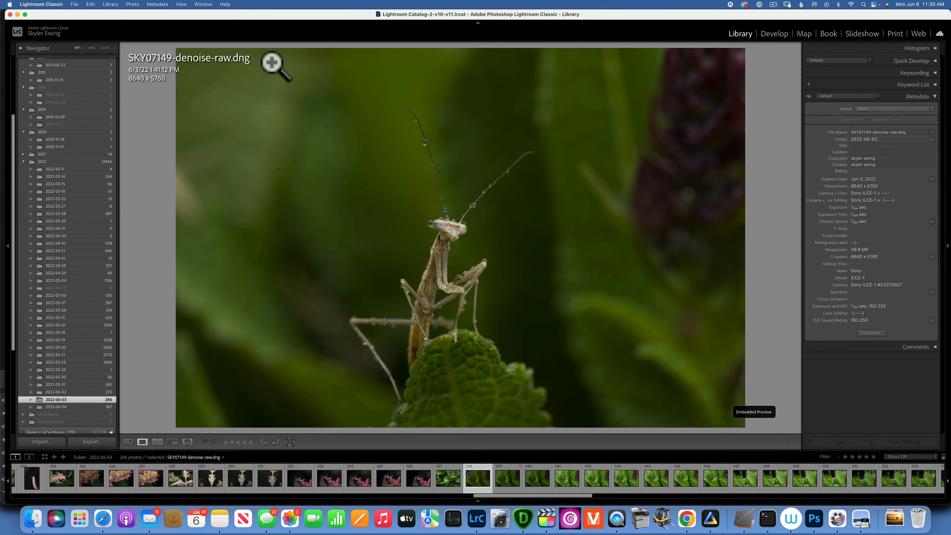
key(d)
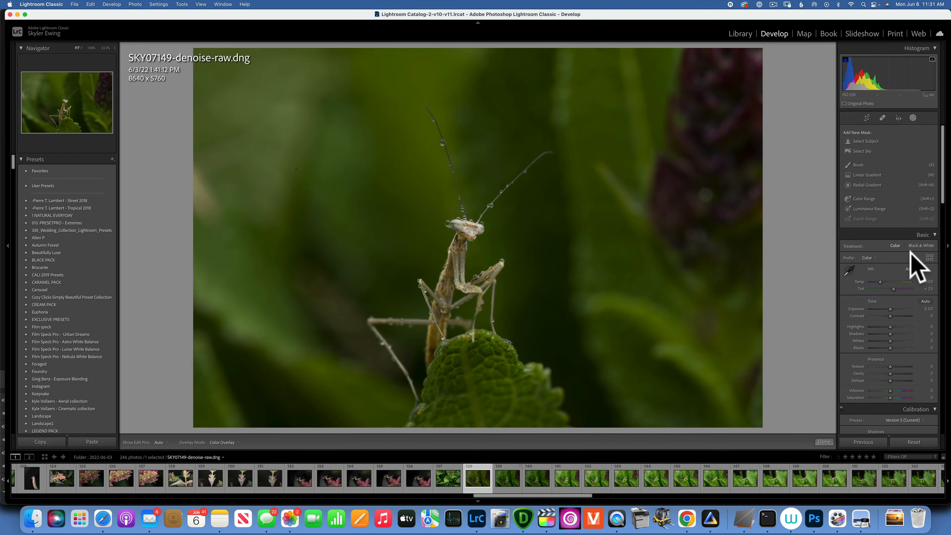
click(913, 118)
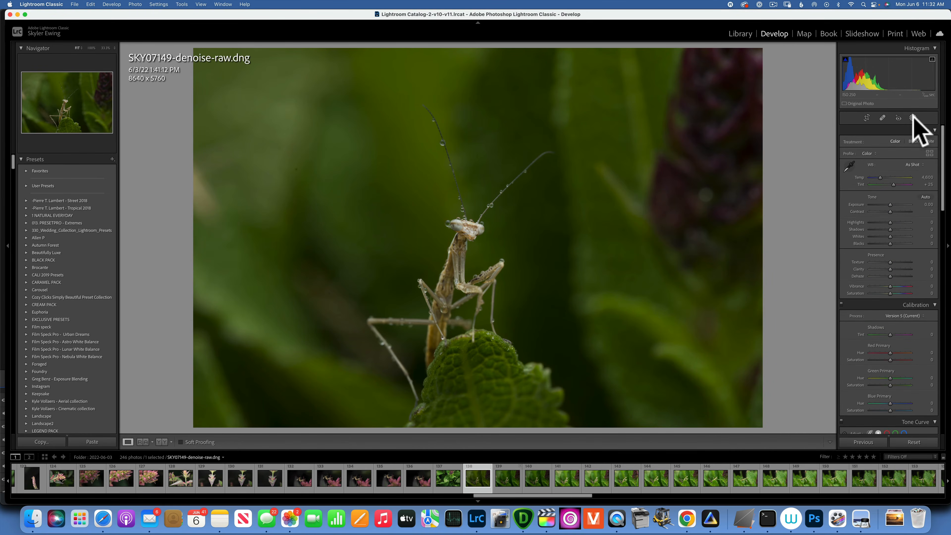
Mask the mantis with Select Subject, raise the mask's exposure to about 0.57, and leave the masking tools
click(866, 141)
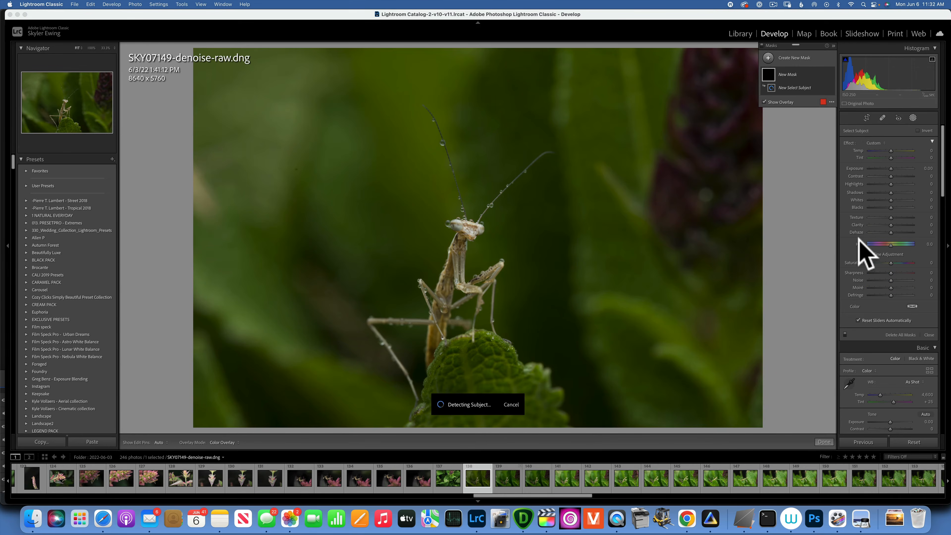
drag(891, 169, 895, 167)
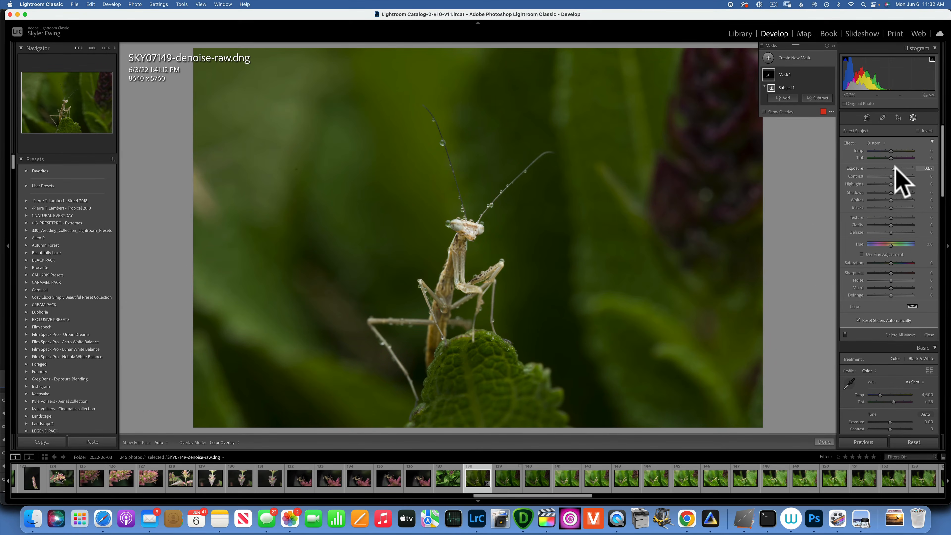
click(913, 117)
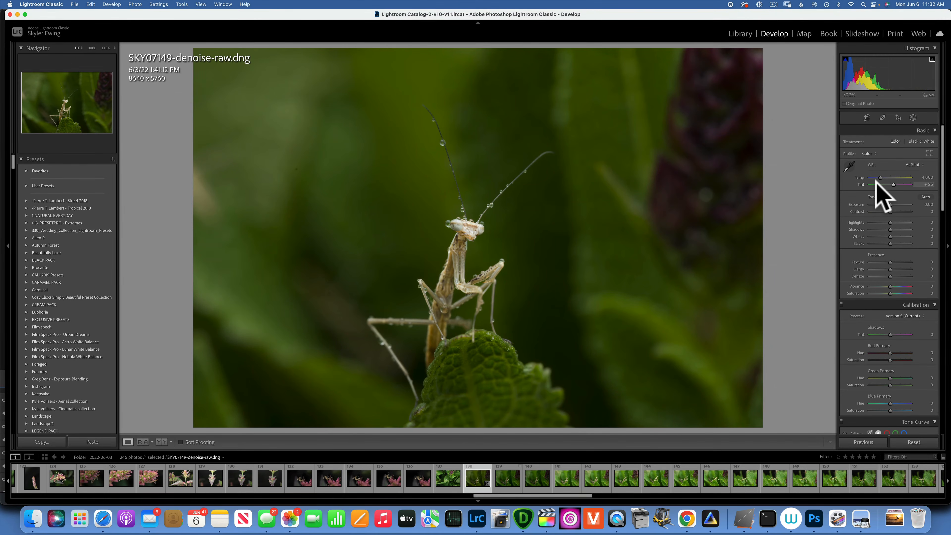
Set Temp to 4,558, Contrast to +21, Highlights to -25, Shadows to +41, Whites to +21 and Blacks to -34, and compare before and after
drag(880, 177, 879, 174)
drag(879, 174, 881, 174)
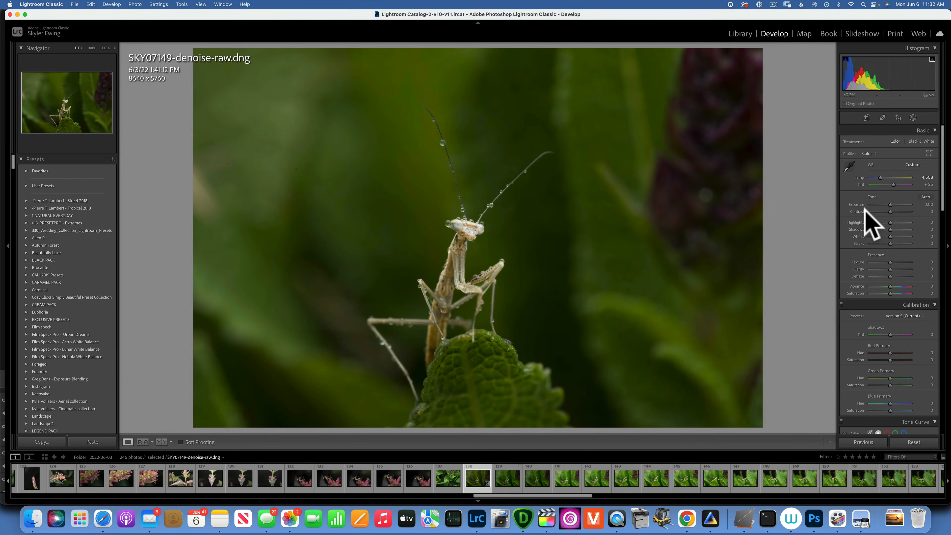
drag(891, 211, 898, 230)
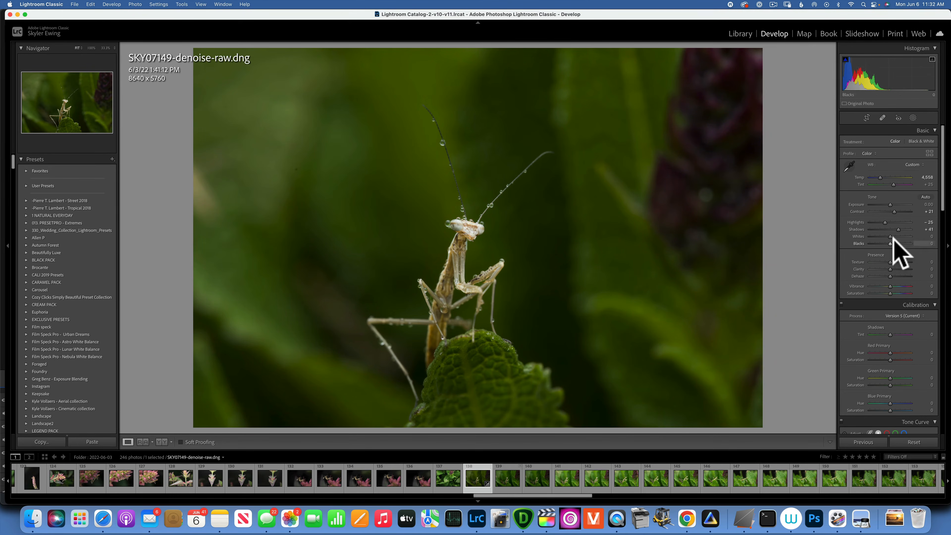
drag(888, 237, 893, 237)
scroll(892, 232, down, 1)
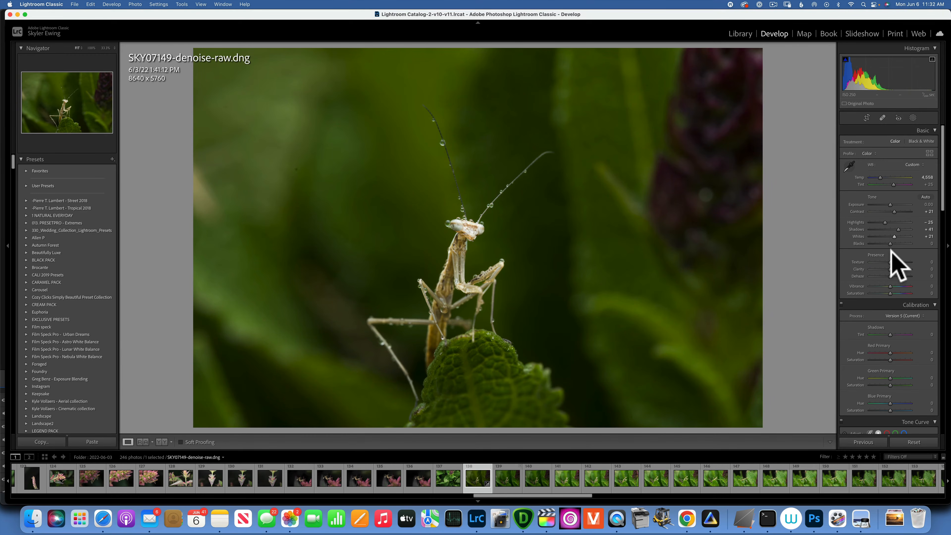
drag(890, 240, 883, 241)
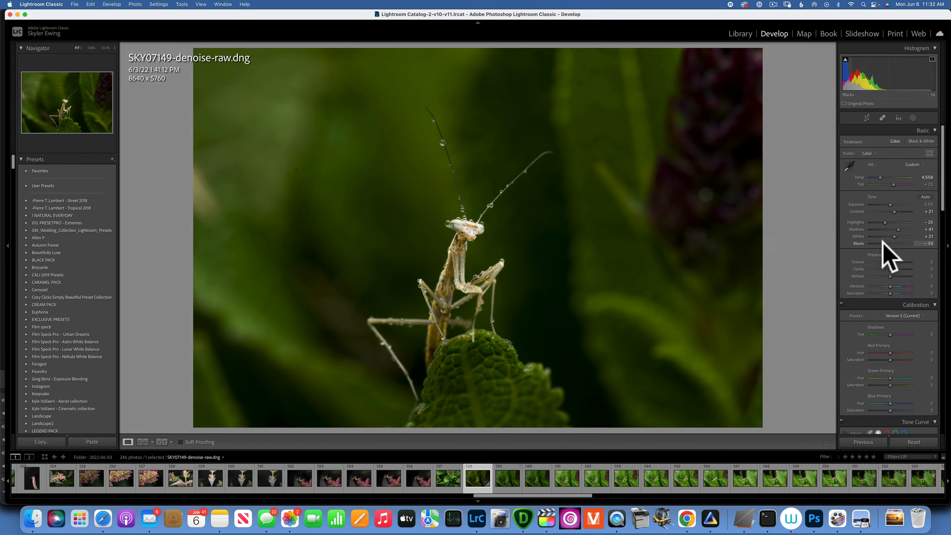
key(backslash)
key(backslash)
Set Texture to +20, Clarity to +21 and Vibrance to +28, and lower the Saturation slightly
drag(891, 259, 894, 260)
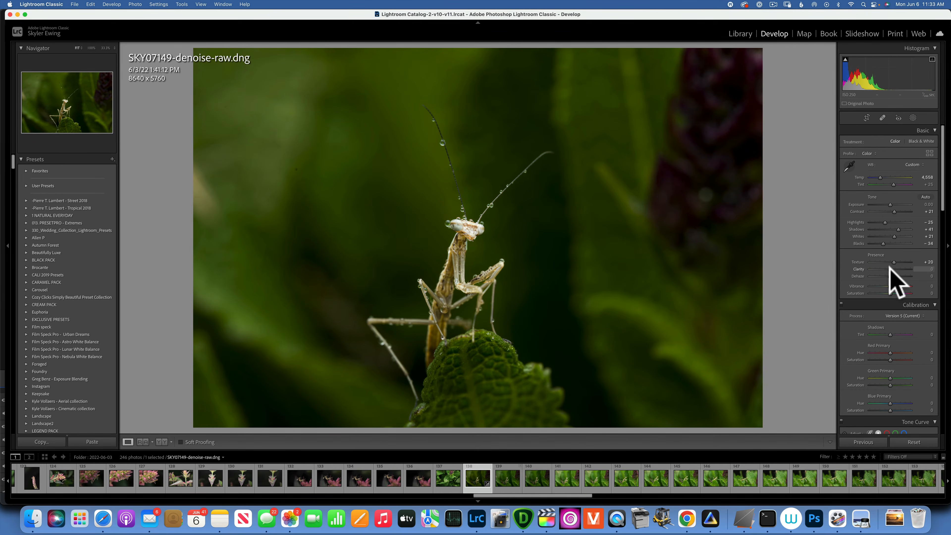
drag(890, 268, 896, 285)
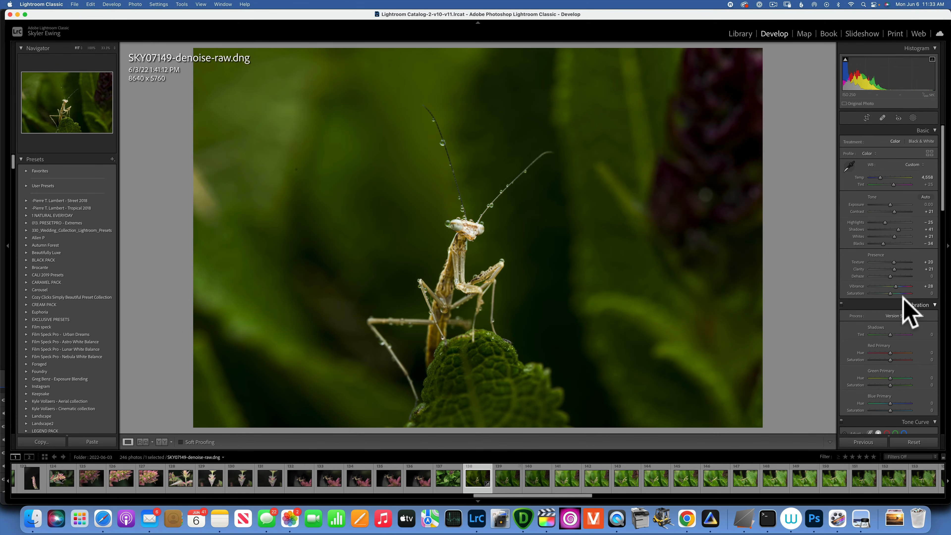
drag(904, 294, 889, 291)
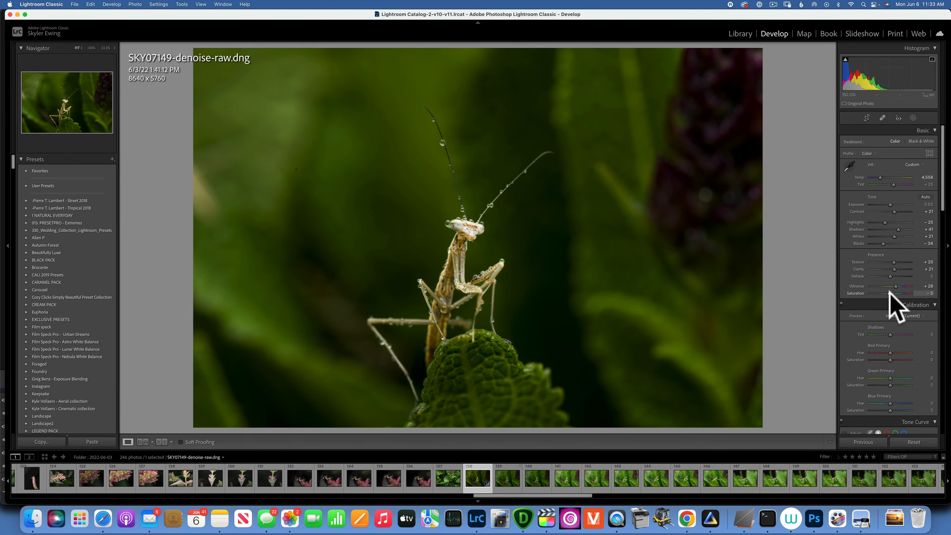
Shift the hue of the greens to +22 in the HSL adjustments
scroll(904, 289, down, 10)
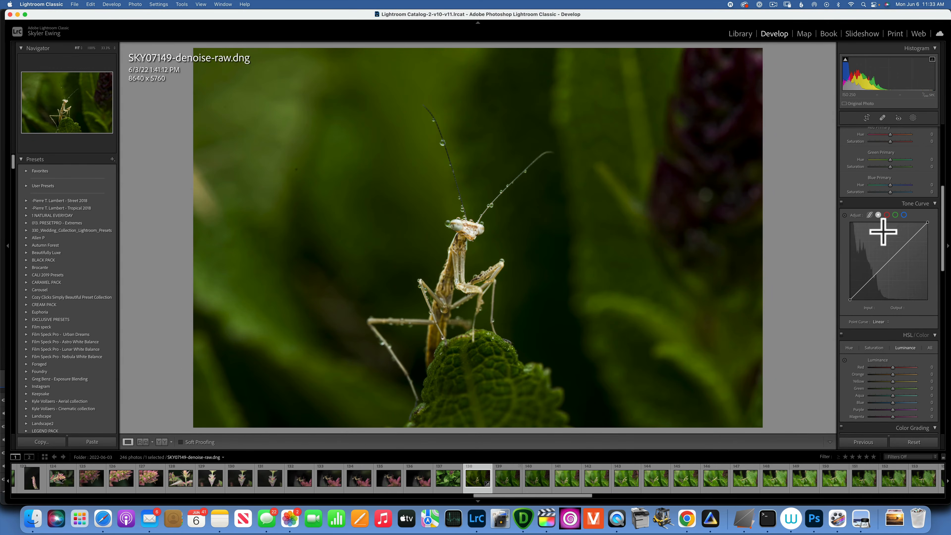
scroll(893, 340, down, 3)
click(850, 232)
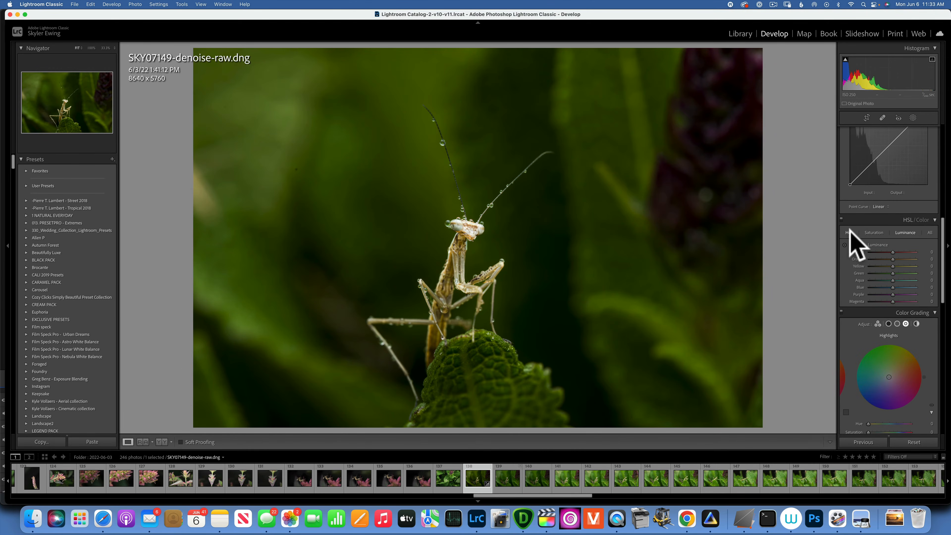
drag(900, 275, 897, 273)
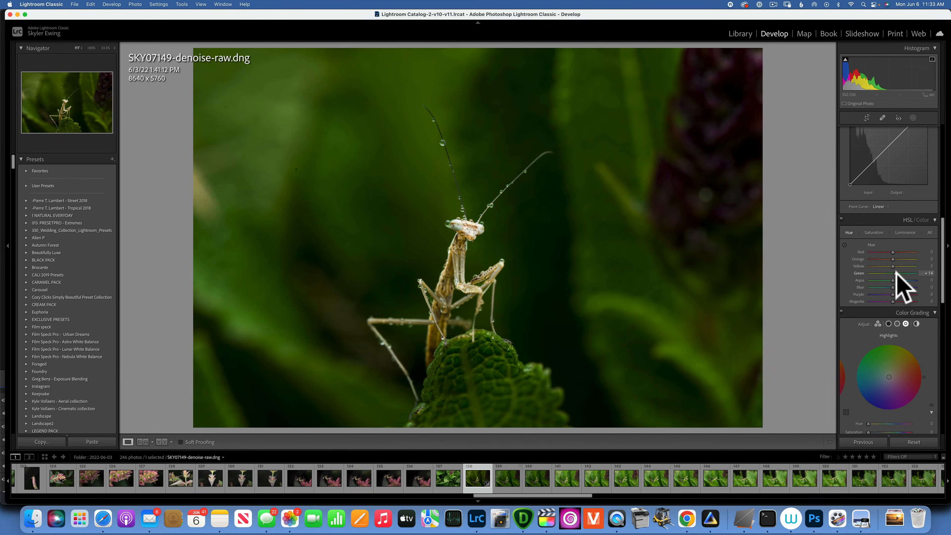
drag(896, 271, 898, 272)
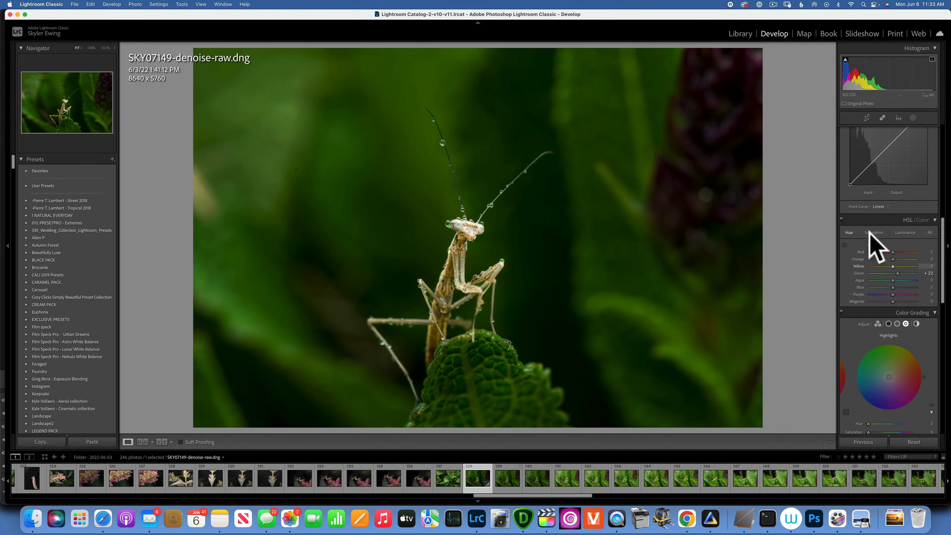
Reduce the green saturation to -54, fine-tune the yellow and orange saturation, and raise luminance to +16 for orange and about +30 for yellow
click(877, 233)
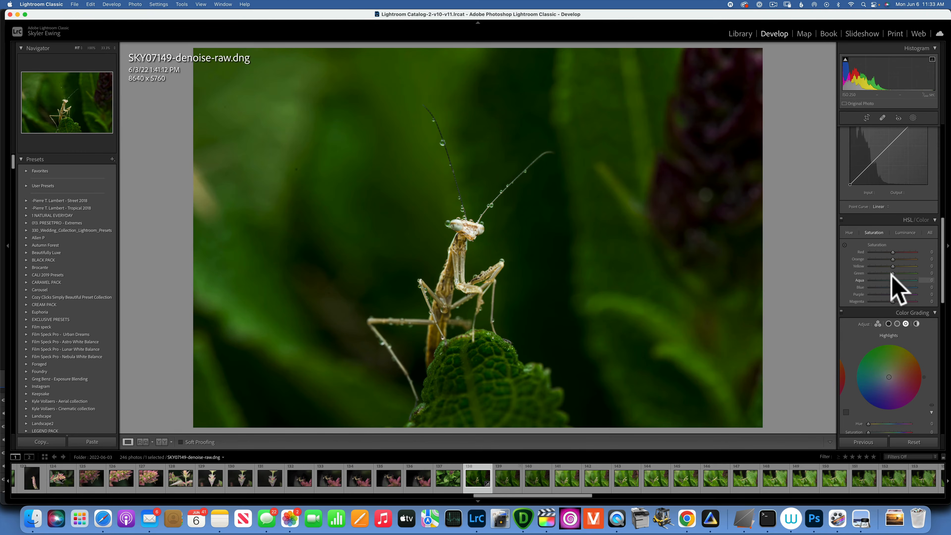
drag(893, 272, 881, 273)
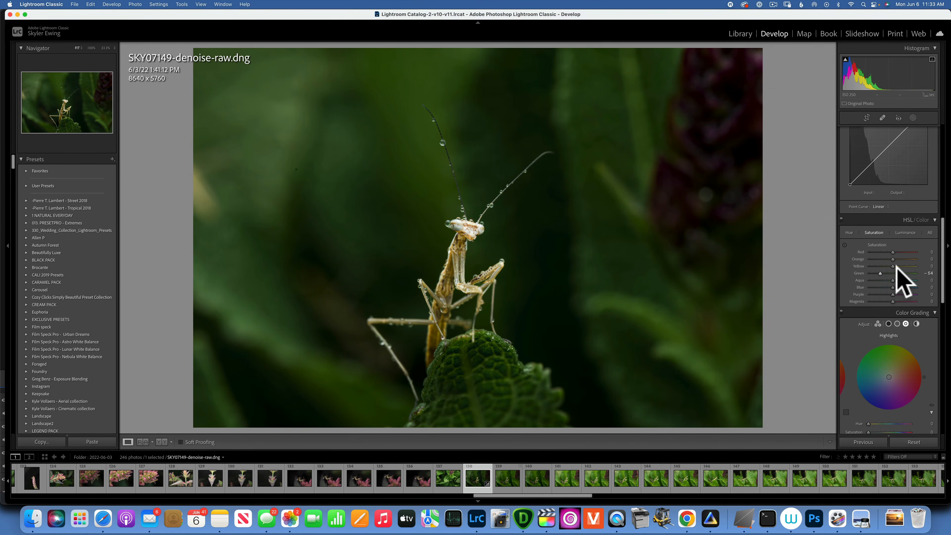
drag(893, 264, 894, 256)
click(904, 231)
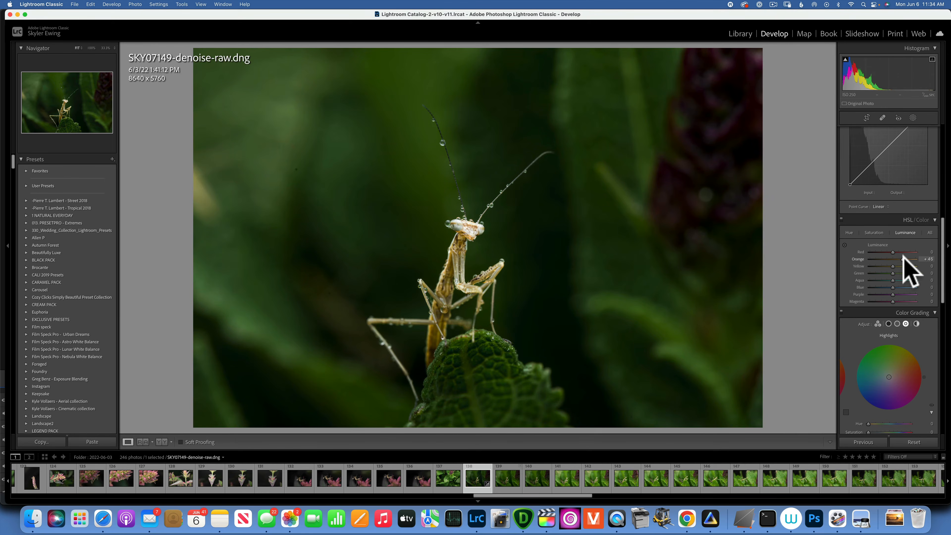
mouse_move(897, 258)
mouse_down()
mouse_move(912, 266)
mouse_move(899, 264)
mouse_up()
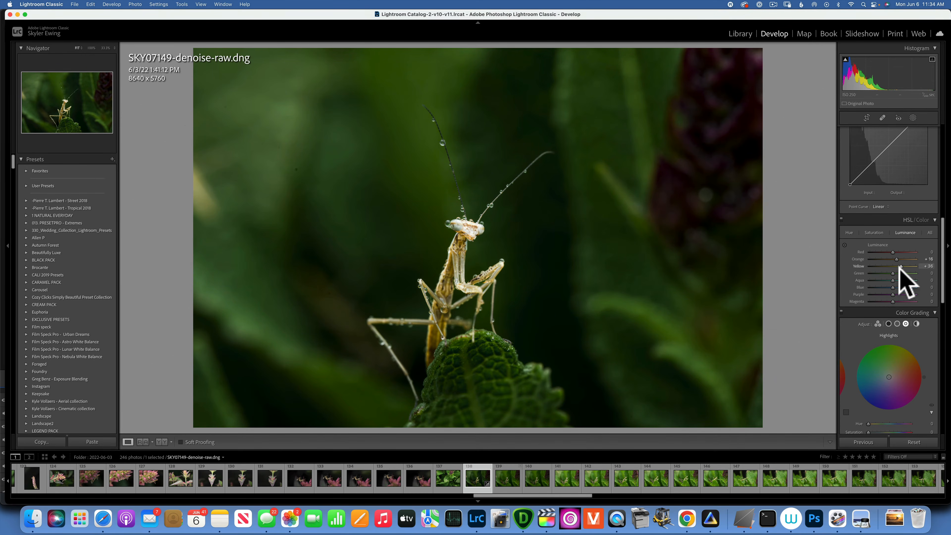
Set the sharpening Masking to 63 and enable chromatic aberration removal and lens profile corrections
scroll(902, 279, down, 10)
scroll(901, 279, up, 3)
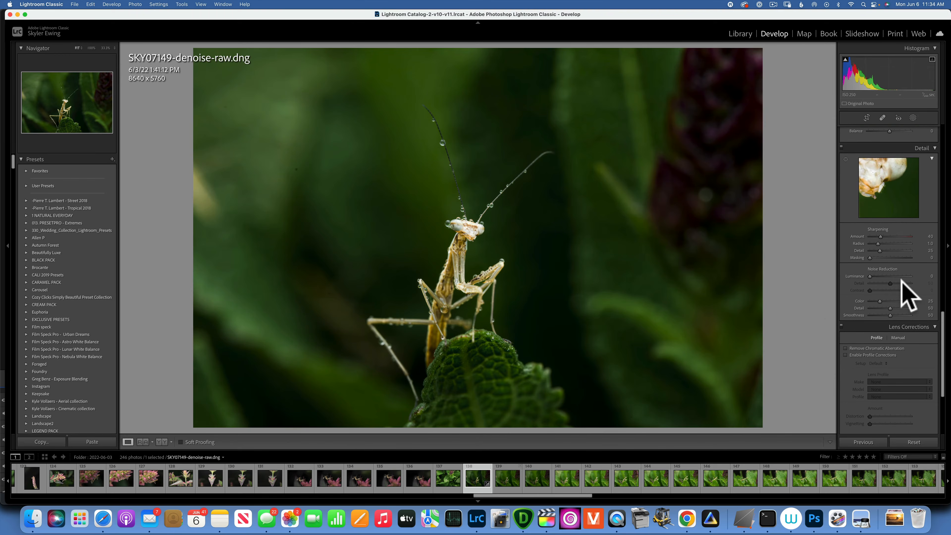
drag(869, 258, 895, 258)
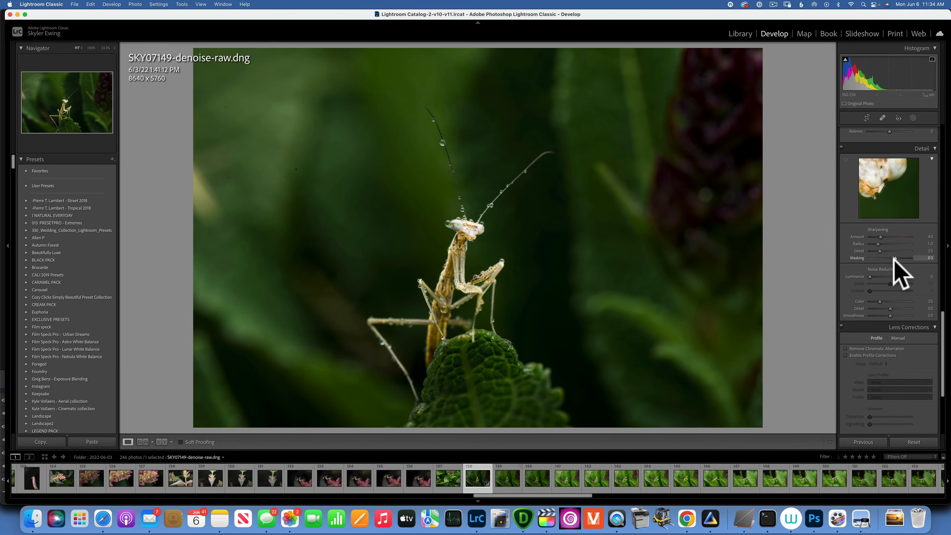
click(845, 348)
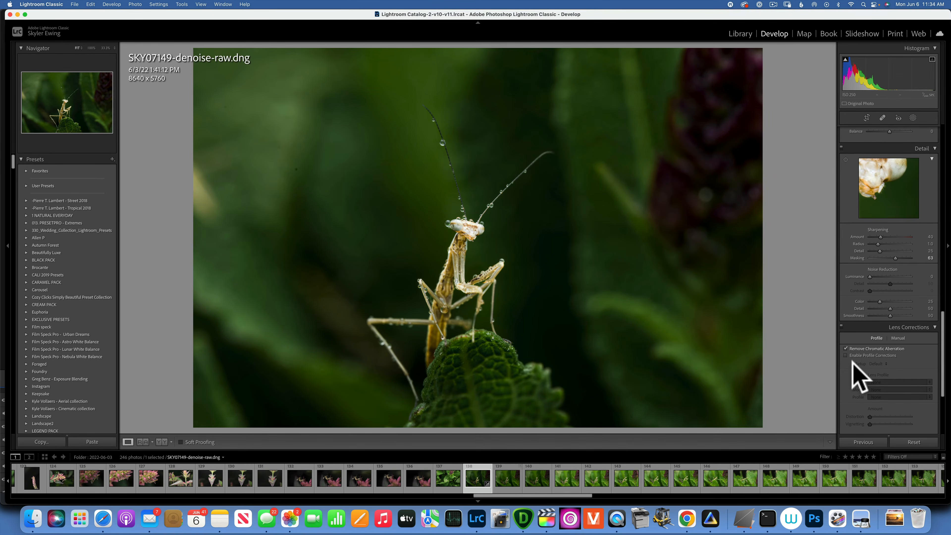
click(845, 355)
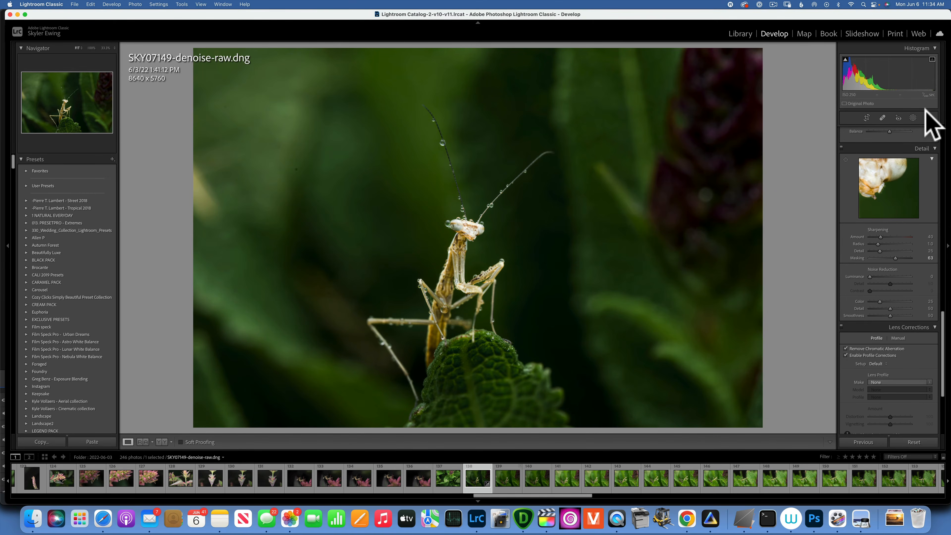
Crop the photo to a vertical 4 x 5 / 8 x 10 frame of 4286 x 5358 pixels around the mantis and leaf
click(866, 117)
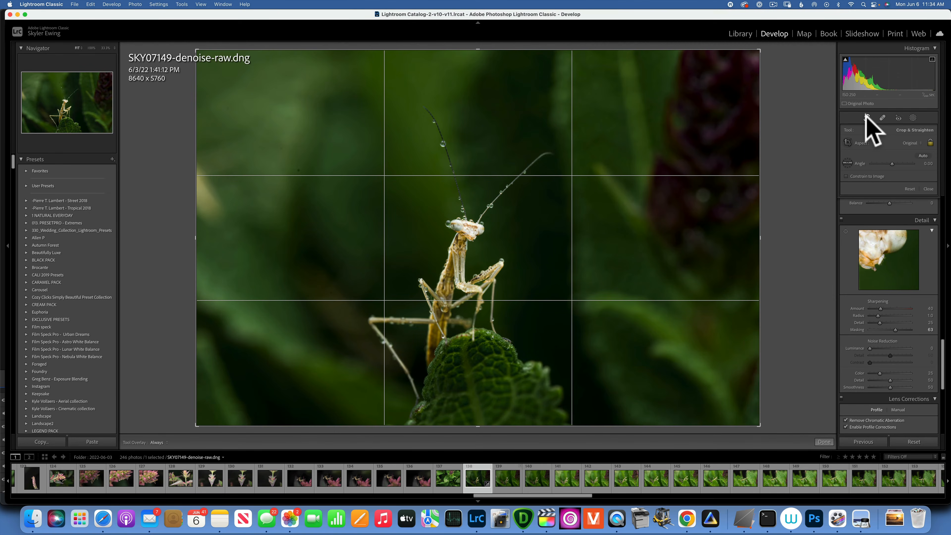
click(911, 143)
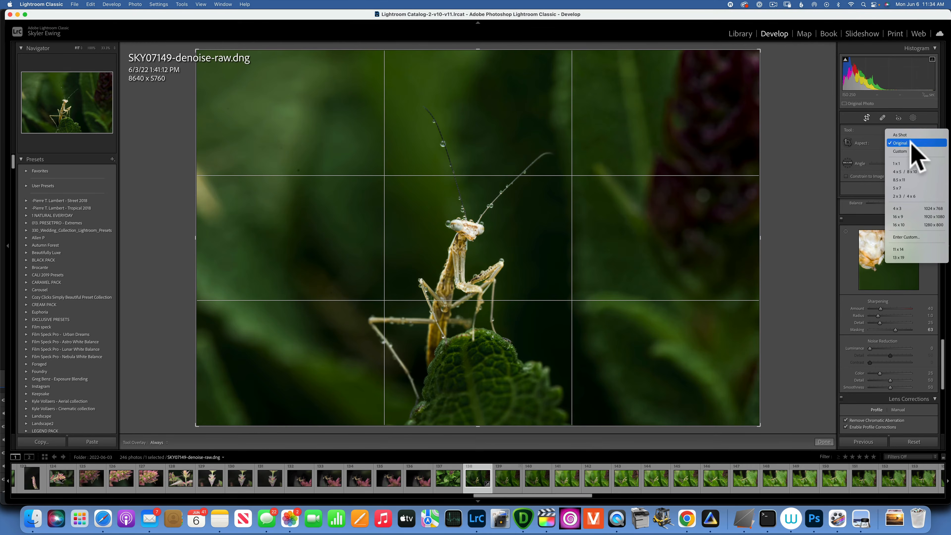
click(913, 172)
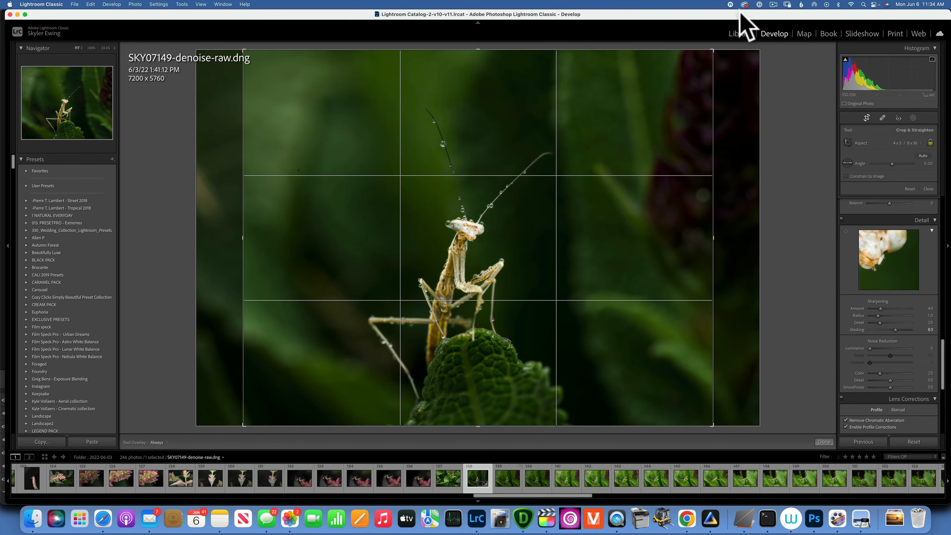
drag(713, 49, 649, 51)
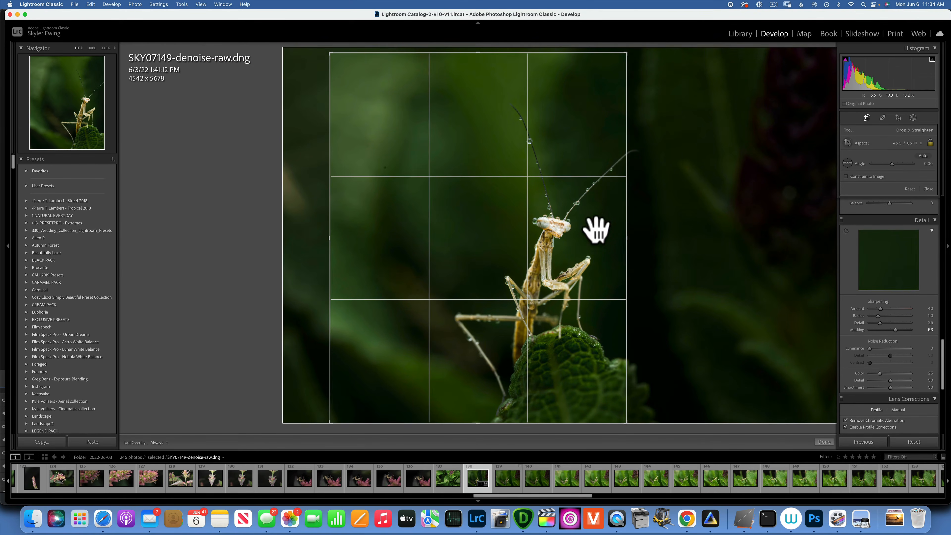
drag(599, 225, 459, 230)
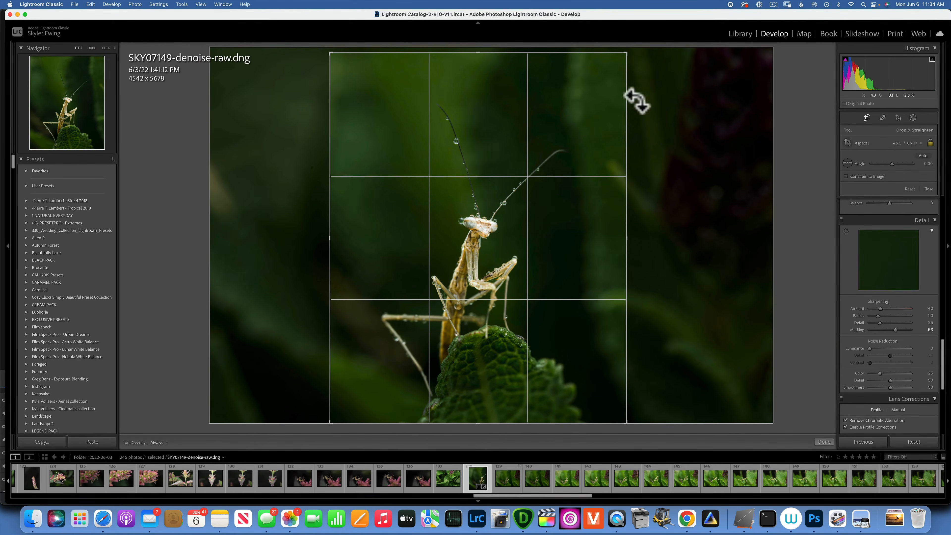
drag(626, 54, 620, 66)
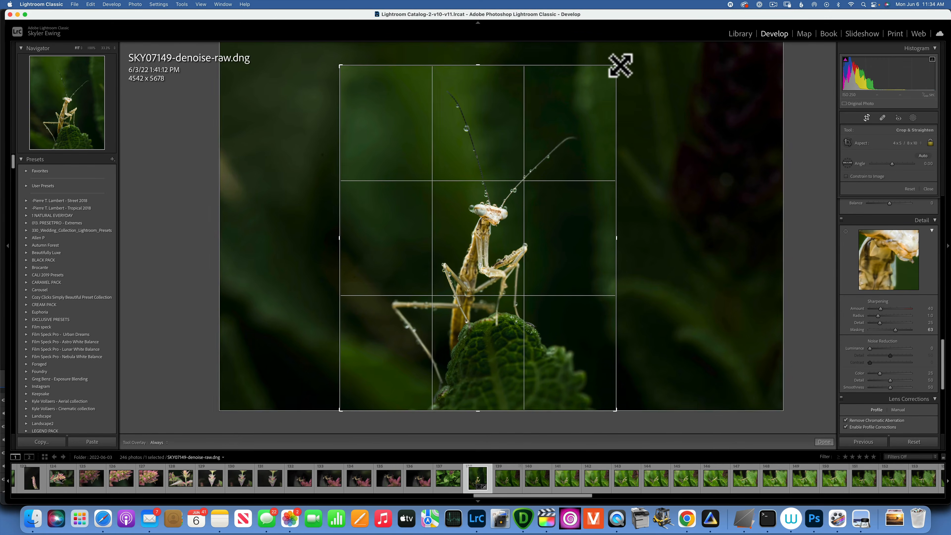
mouse_move(488, 236)
mouse_down()
mouse_move(483, 221)
mouse_move(487, 233)
mouse_up()
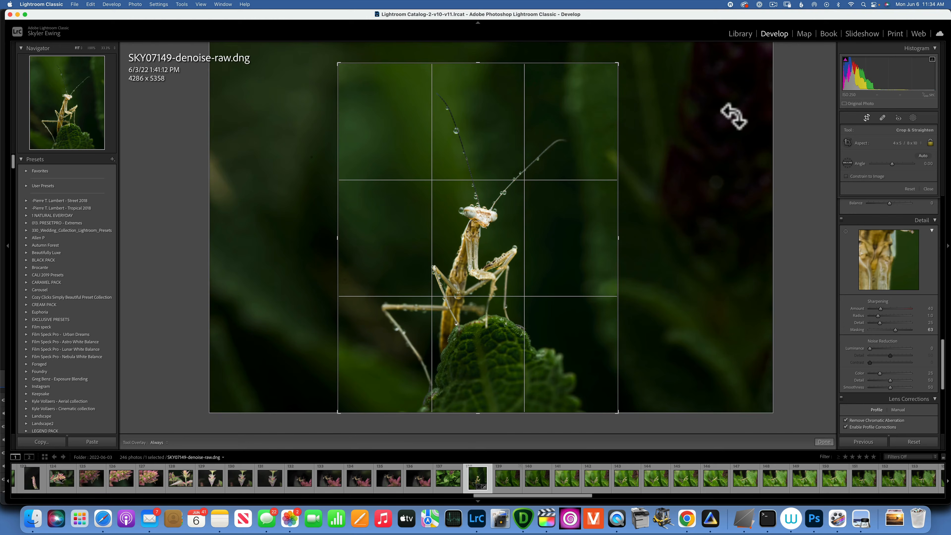
key(Return)
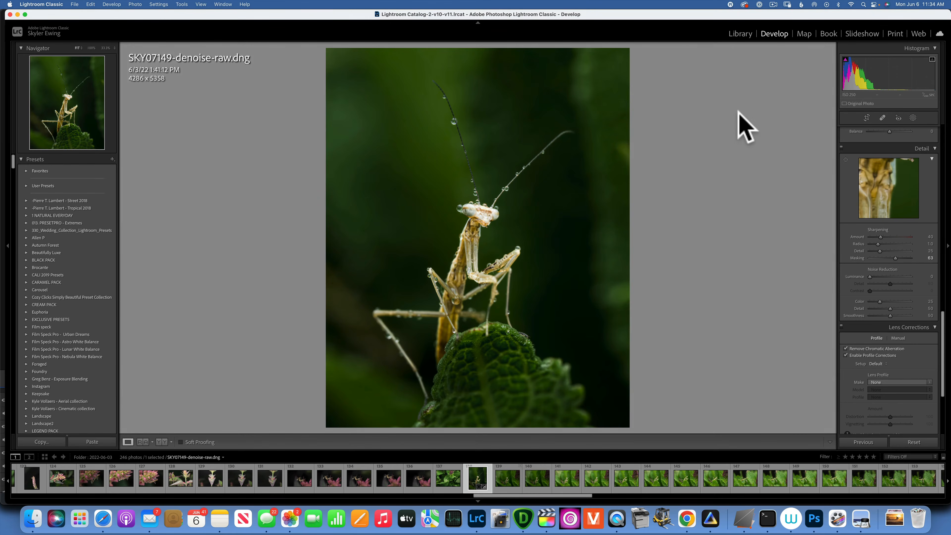
Open the cropped photo in Photoshop, duplicate the Background layer, and view the mantis's head and antennae at 100% with the Spot Healing Brush selected
key(super+e)
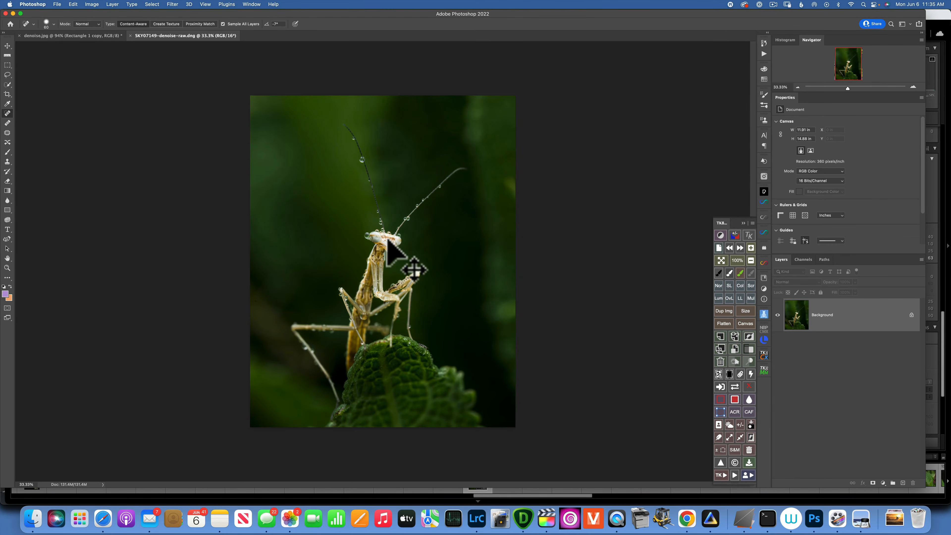
key(super+j)
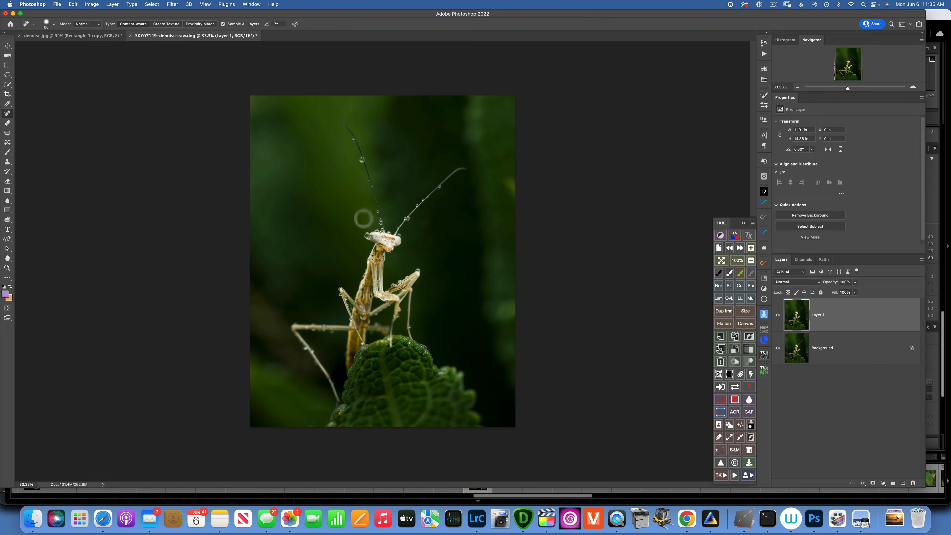
key(z)
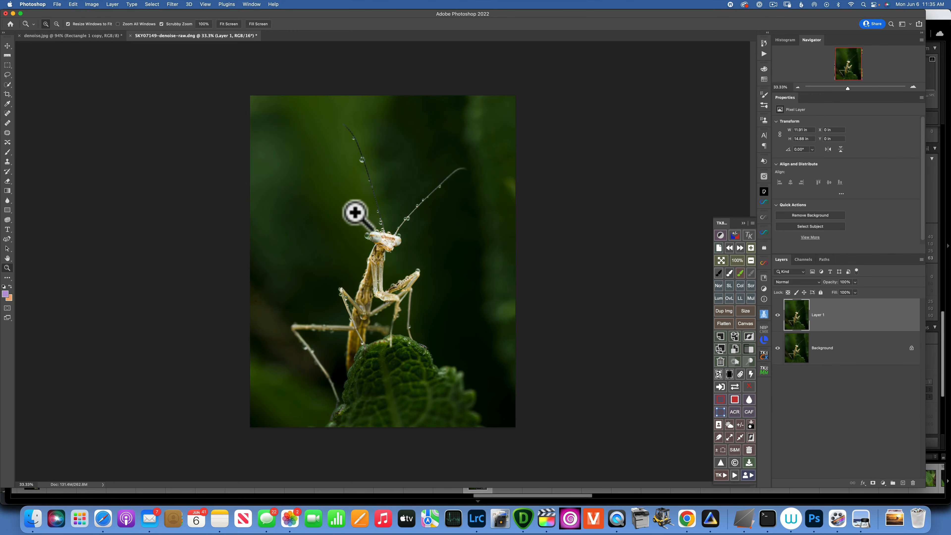
click(205, 25)
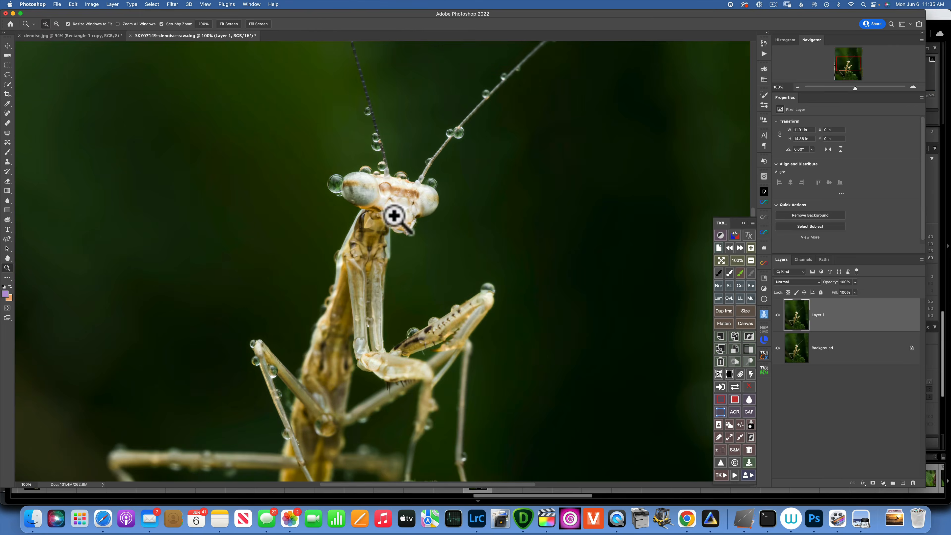
key(j)
mouse_move(378, 207)
mouse_down()
mouse_move(484, 302)
mouse_move(440, 282)
mouse_move(451, 287)
mouse_up()
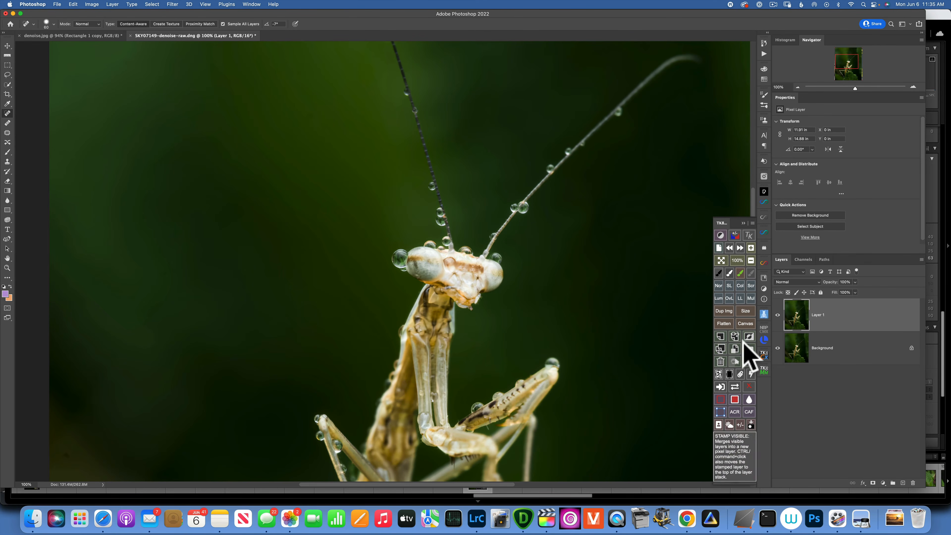
Create a Curves adjustment layer masked with a Lights-2 luminosity mask built from the composite RGB channel in TK8 Multi-Mask
click(764, 370)
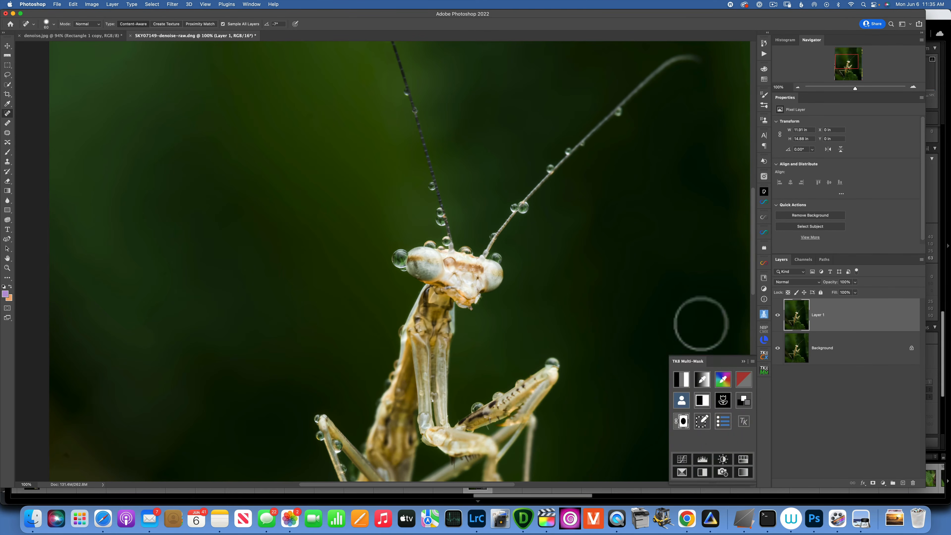
click(681, 379)
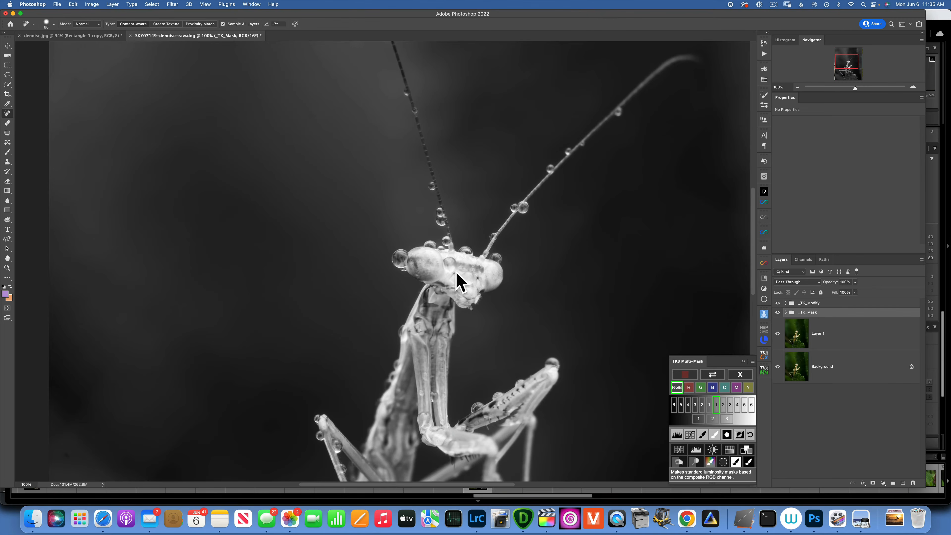
click(730, 405)
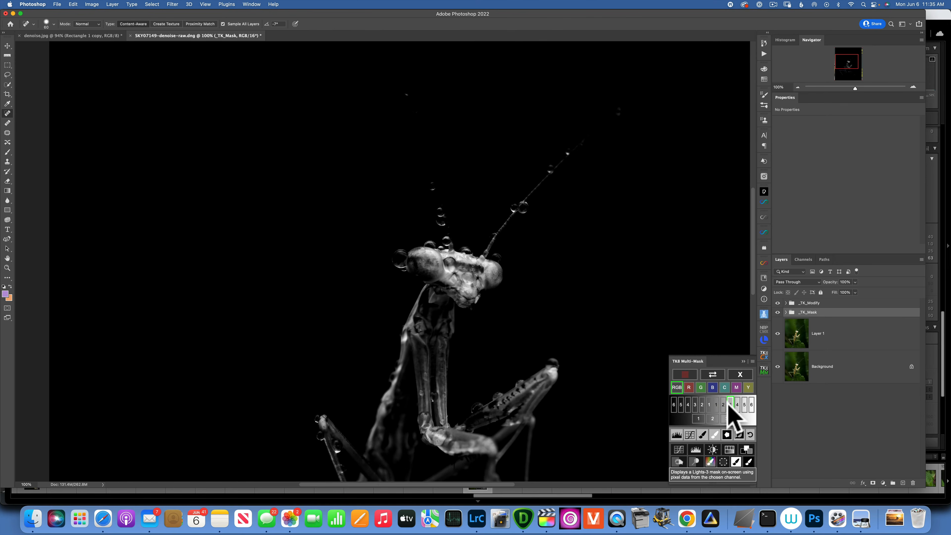
click(723, 405)
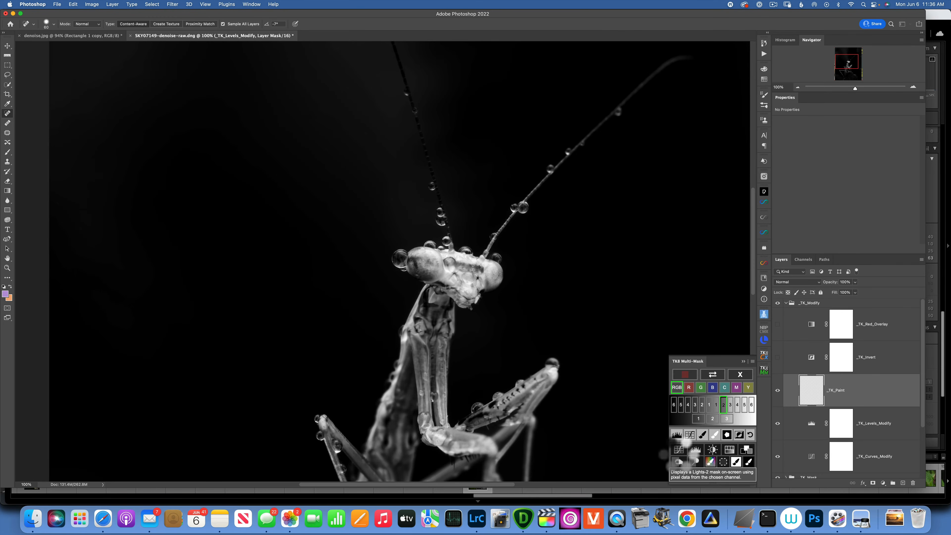
scroll(678, 450, down, 5)
click(679, 450)
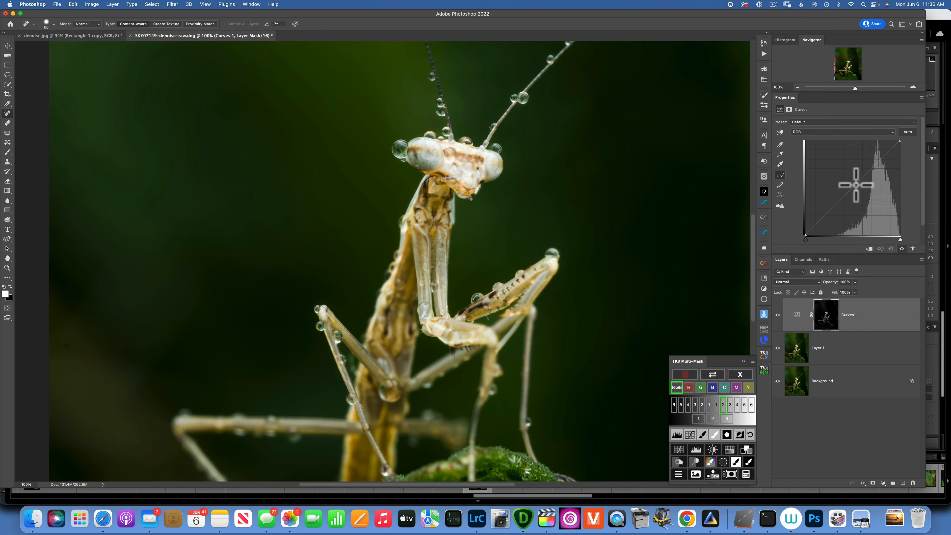
Pull the RGB curve's midtones down to darken the mantis's highlights, and compare the image with and without the Curves layer
click(856, 184)
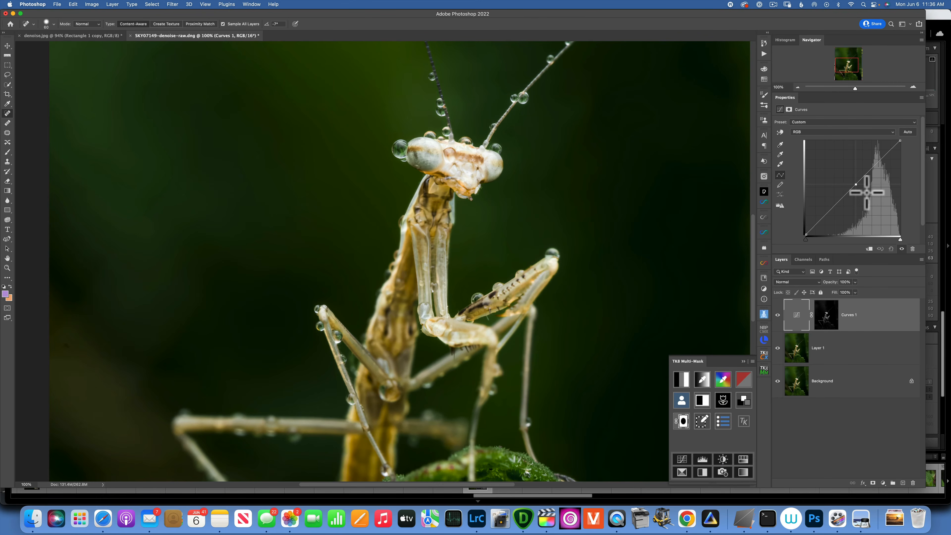
drag(856, 185, 872, 198)
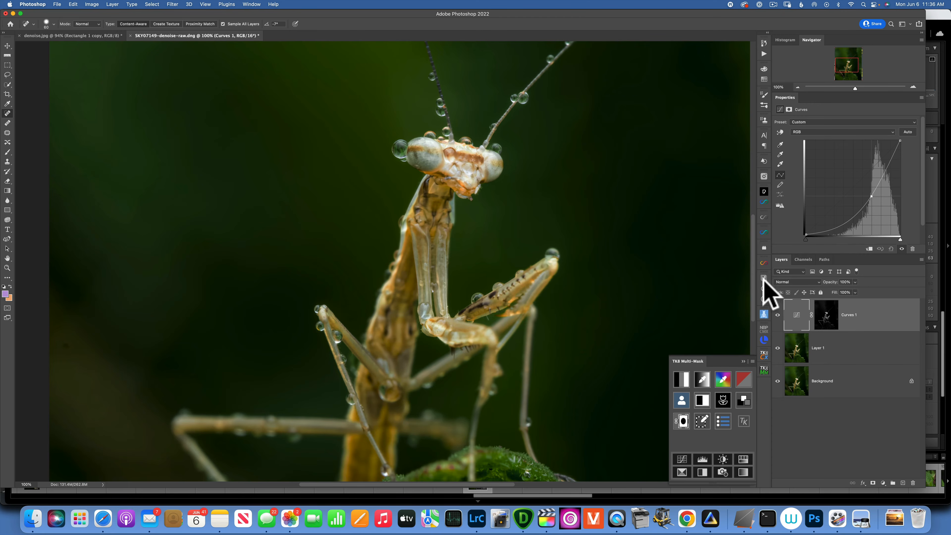
click(779, 314)
click(779, 315)
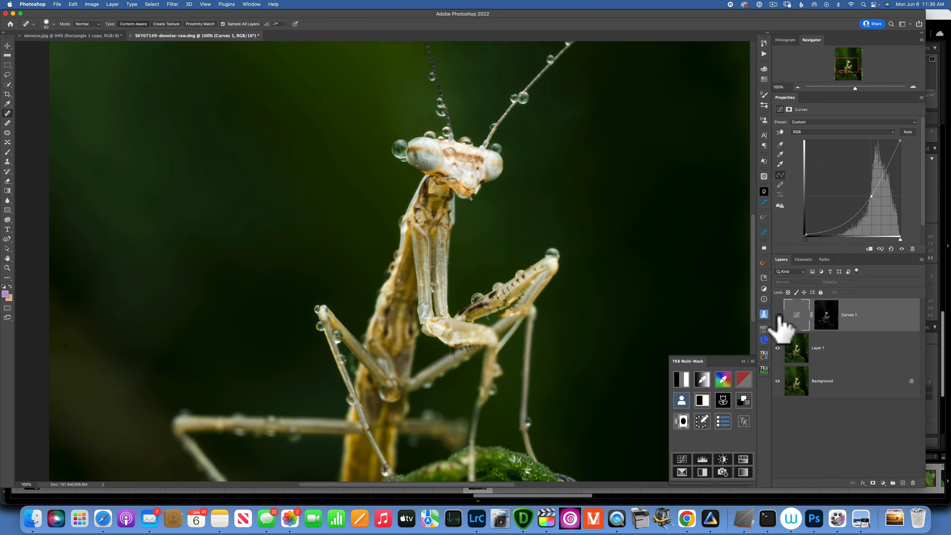
click(779, 316)
click(779, 316)
click(779, 316)
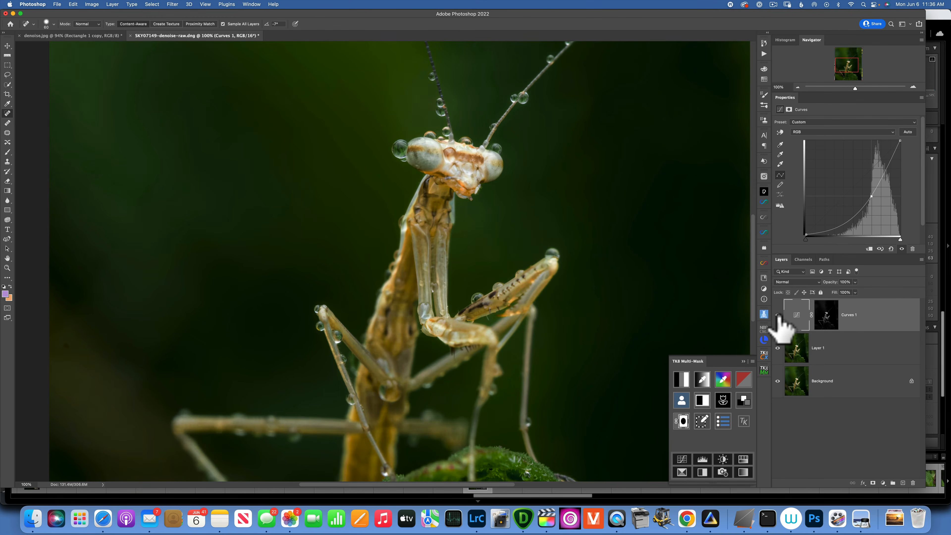
Flatten all layers into a single Background layer and duplicate it
click(880, 325)
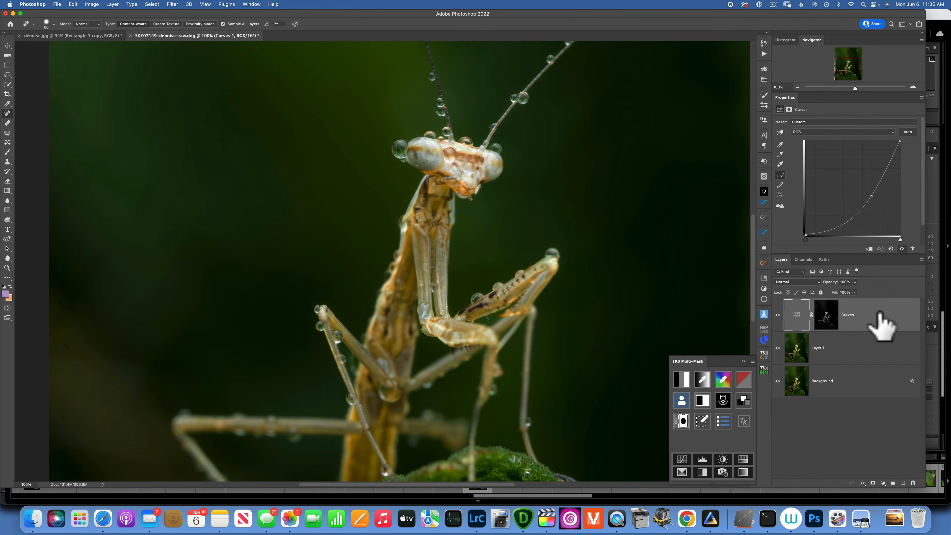
click(764, 356)
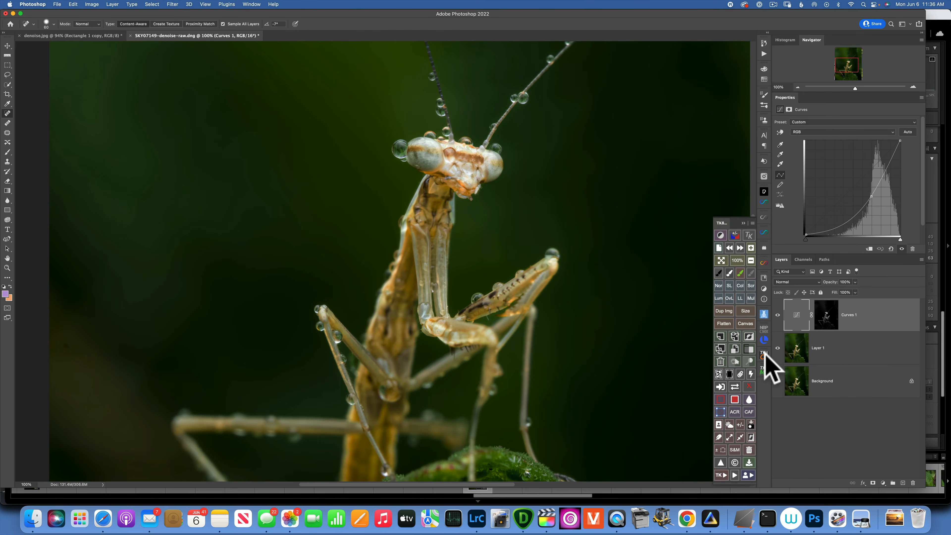
right_click(877, 319)
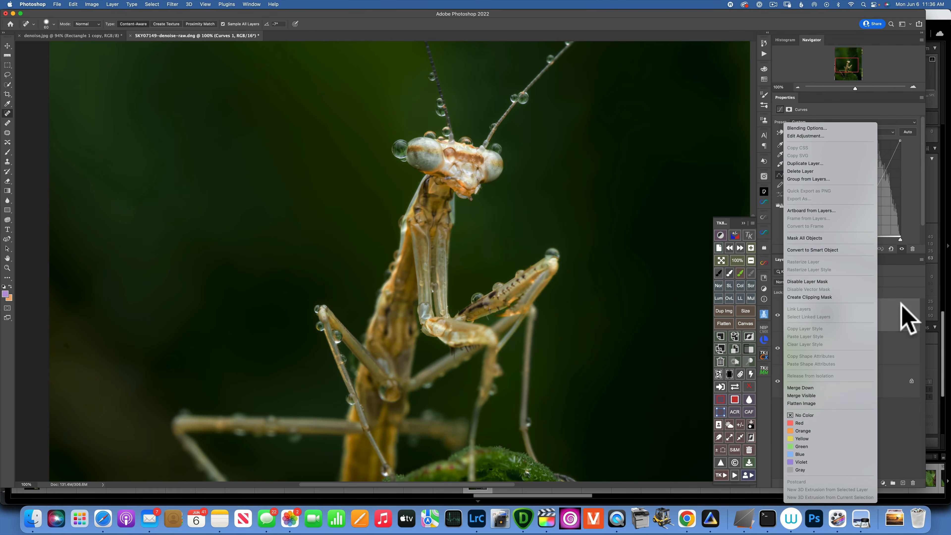
click(902, 321)
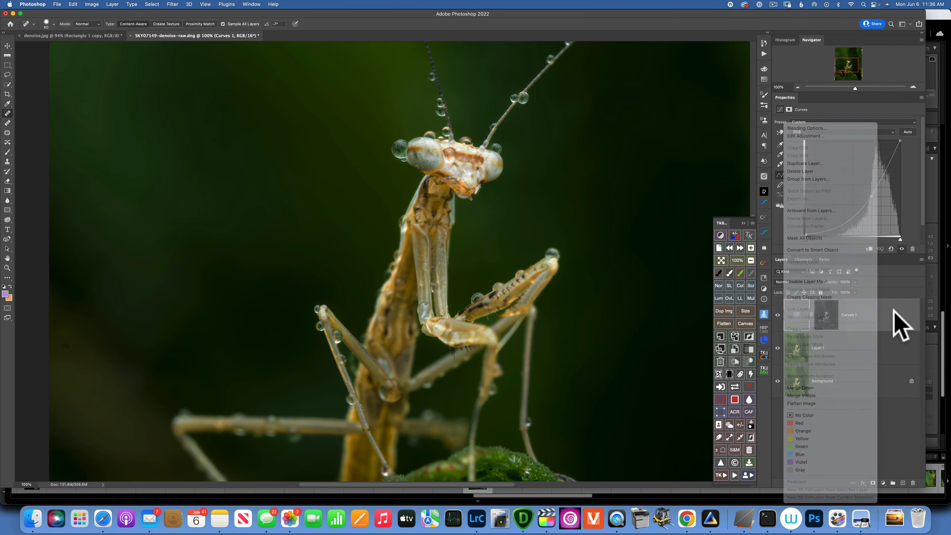
click(723, 324)
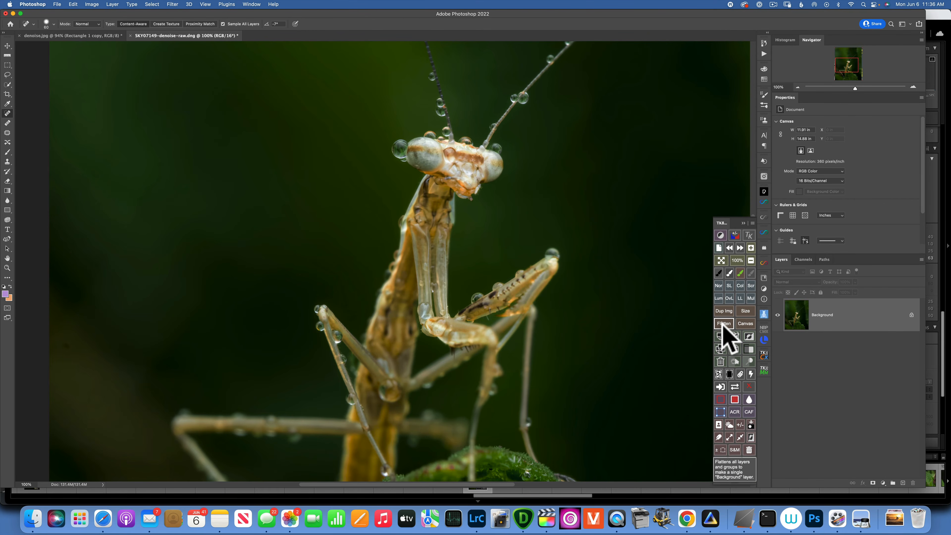
key(super+j)
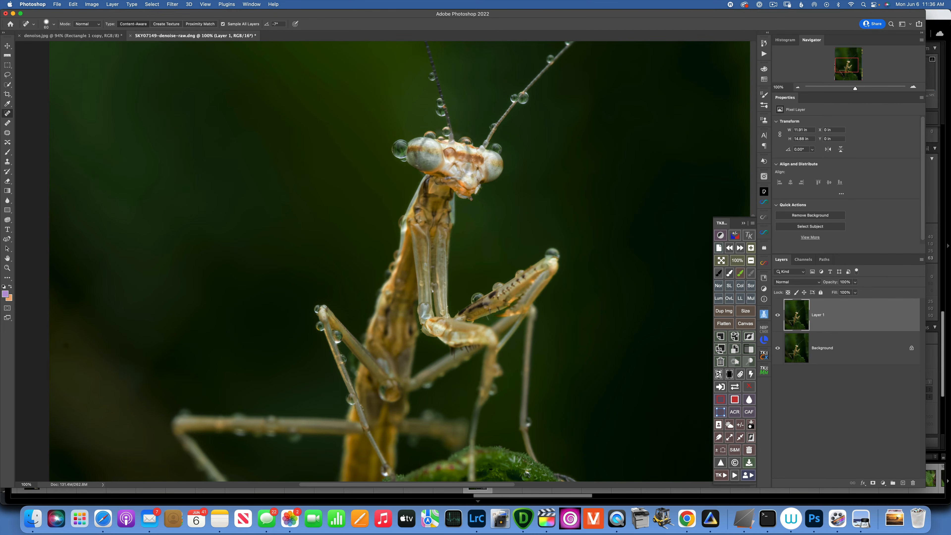
Add a Hue/Saturation adjustment layer with Hue +1 and Saturation +46
click(884, 483)
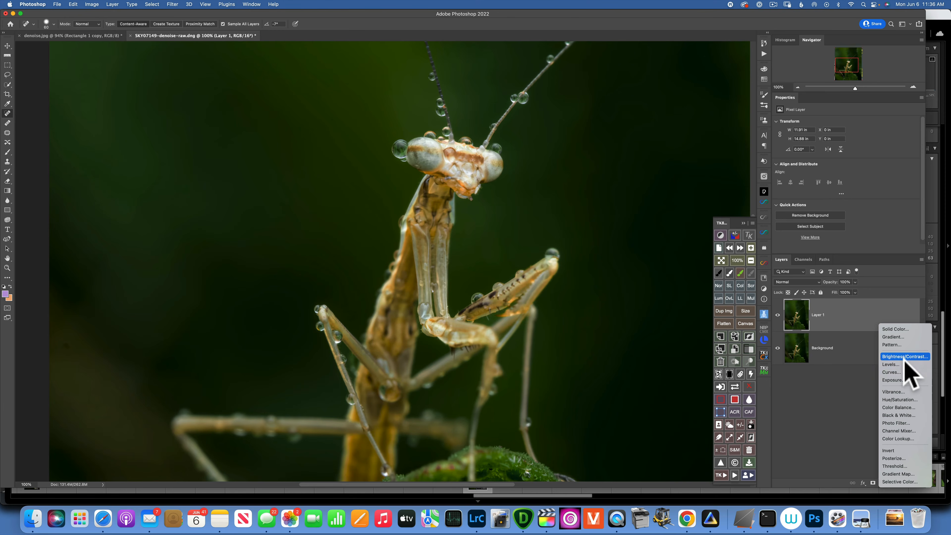
click(900, 401)
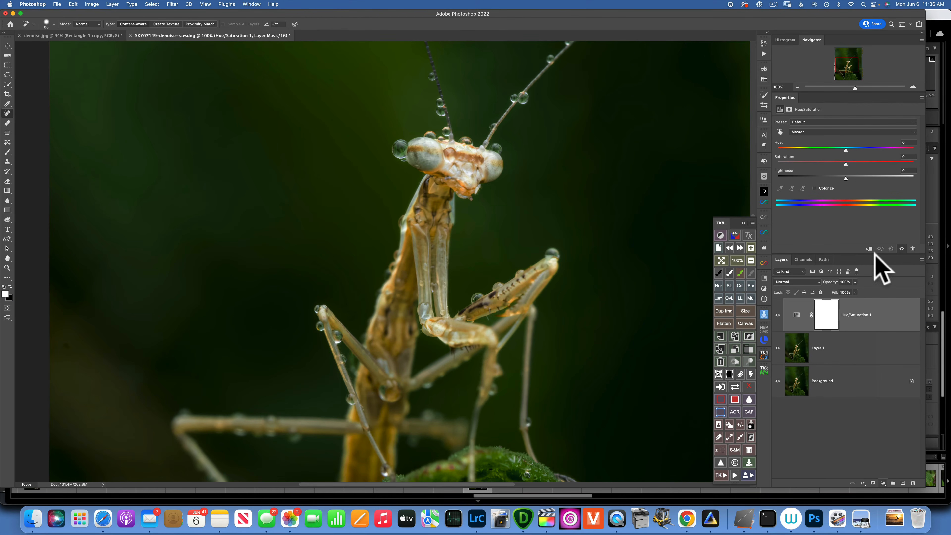
mouse_move(845, 162)
mouse_down()
mouse_move(879, 163)
mouse_move(847, 148)
mouse_up()
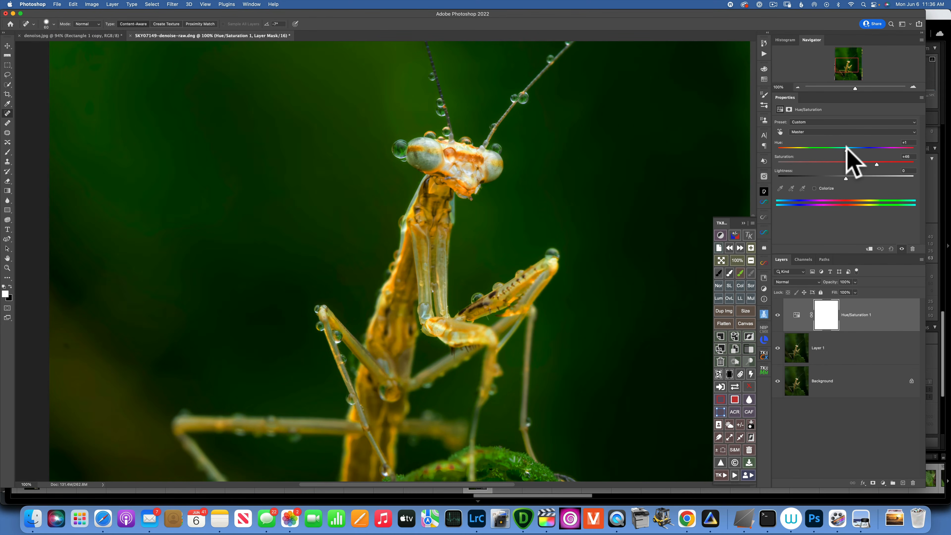
Invert the Hue/Saturation layer mask to black, paint white over the mantis's larger eye with an enlarged brush, and compare before and after
click(823, 315)
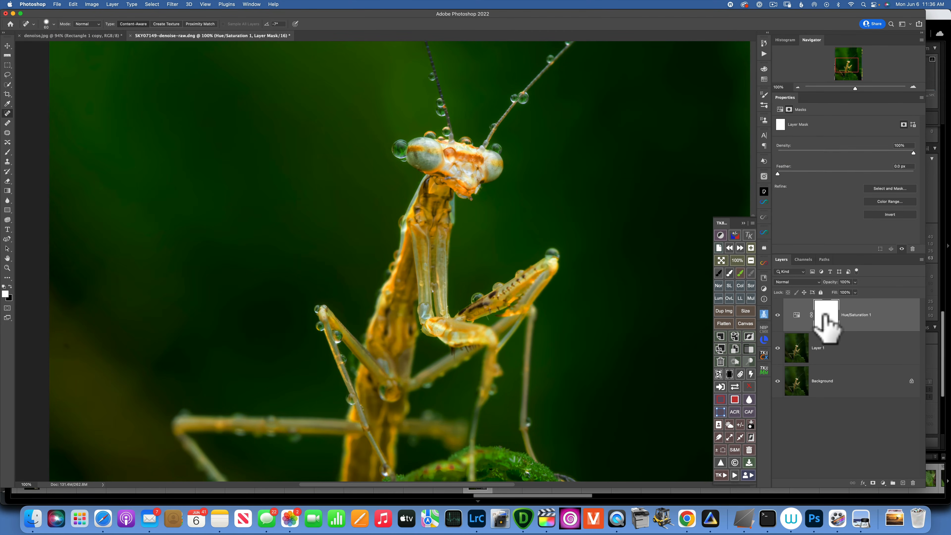
key(super+i)
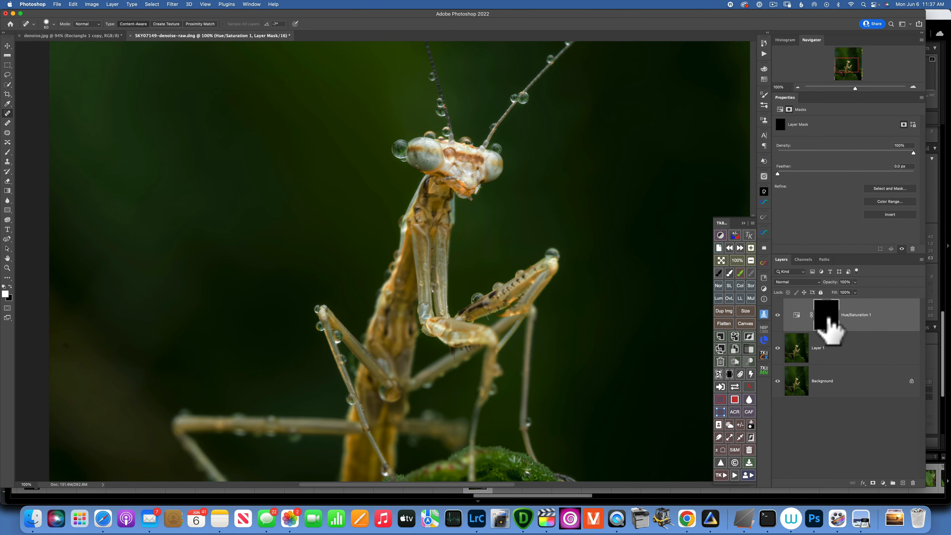
key(b)
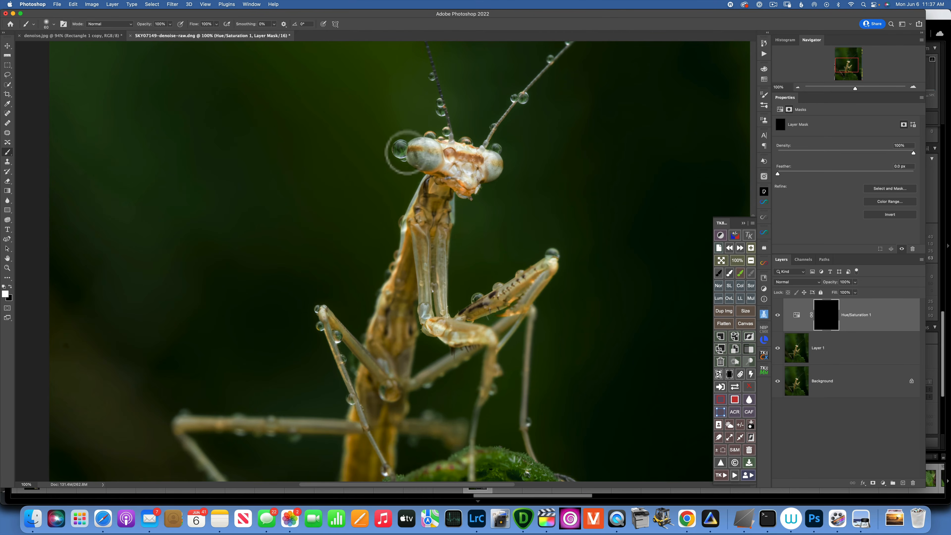
key(bracketright)
key(bracketright)
key(bracketright)
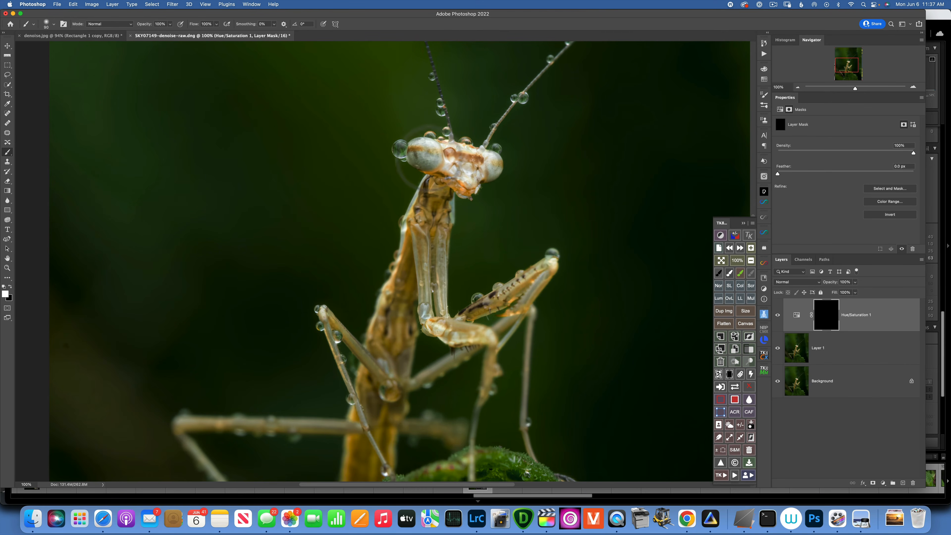
mouse_move(426, 154)
mouse_down()
mouse_move(404, 149)
mouse_move(431, 153)
mouse_up()
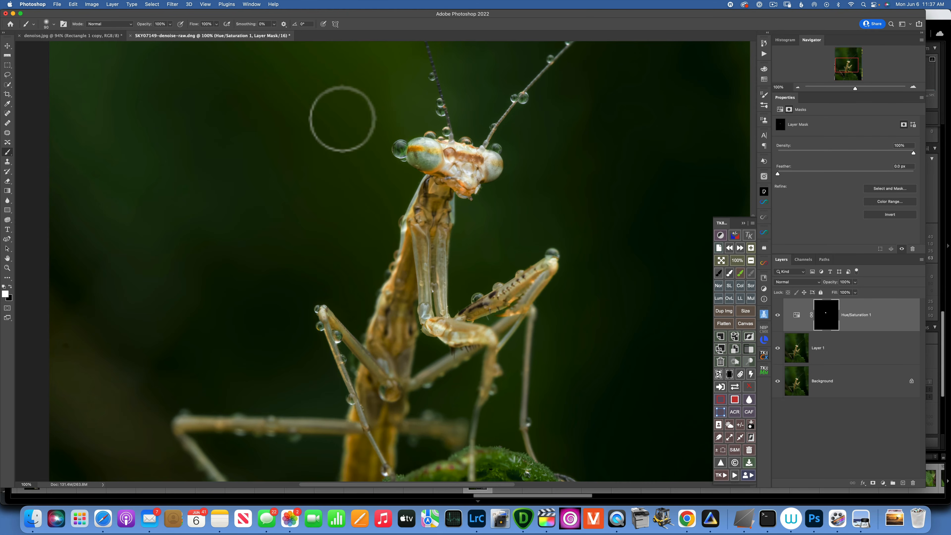
key(x)
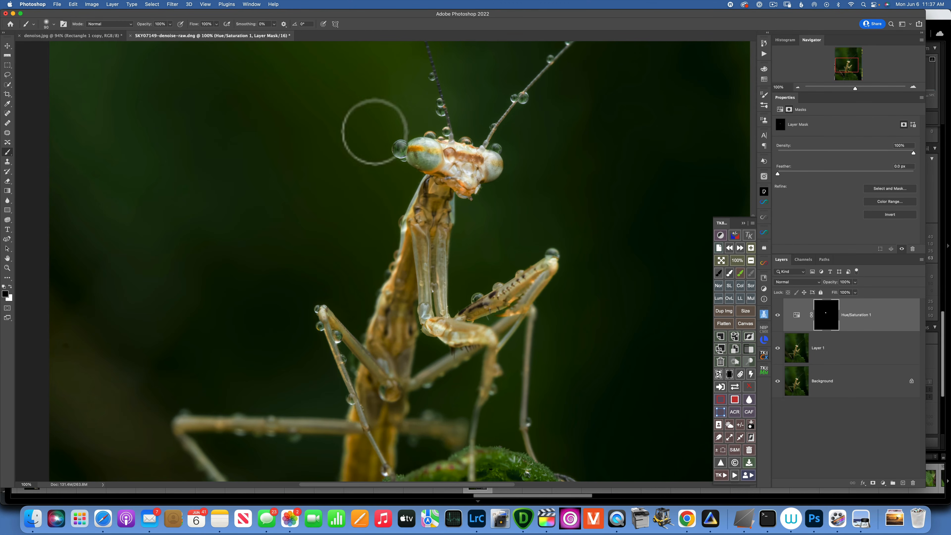
click(778, 315)
click(778, 315)
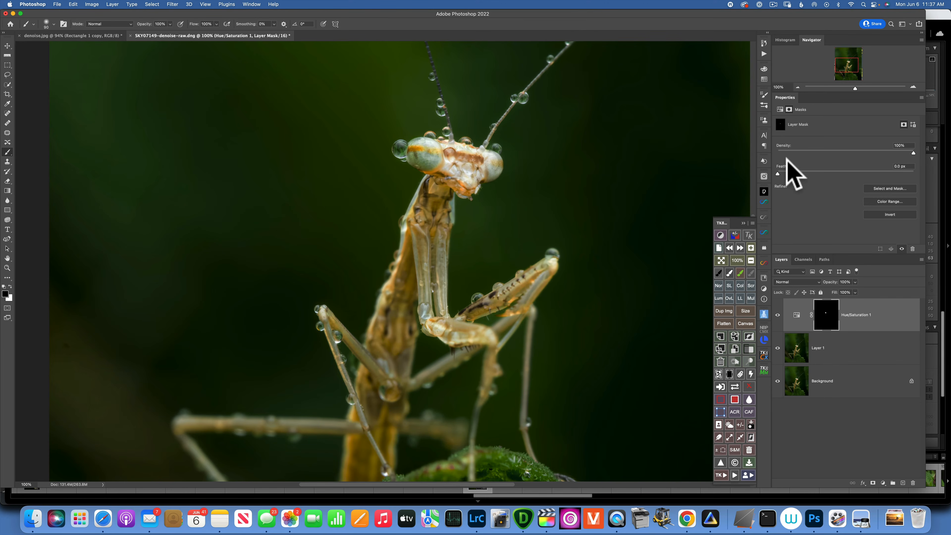
Flatten the image and open a duplicate of the Background layer in Topaz Sharpen AI
click(724, 324)
key(super+j)
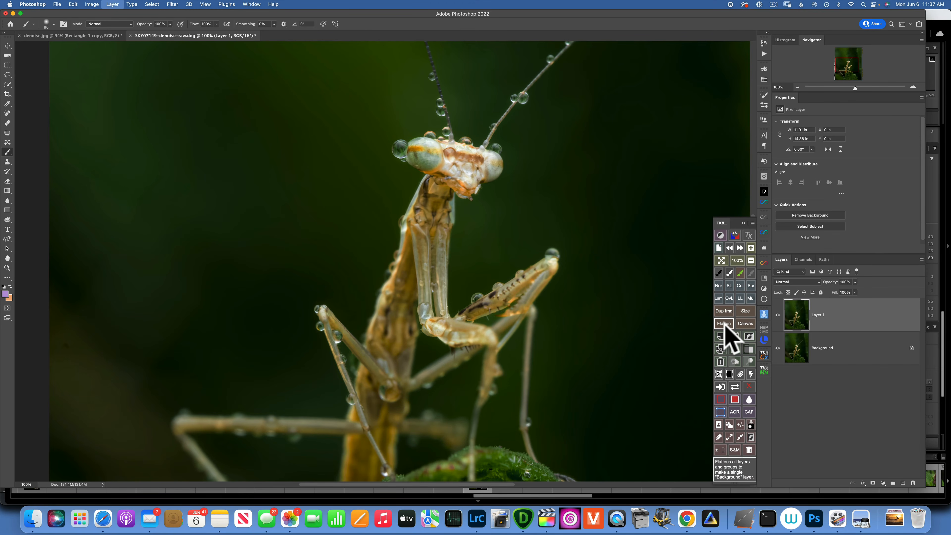
mouse_move(439, 187)
mouse_down()
mouse_move(404, 283)
mouse_move(389, 283)
mouse_up()
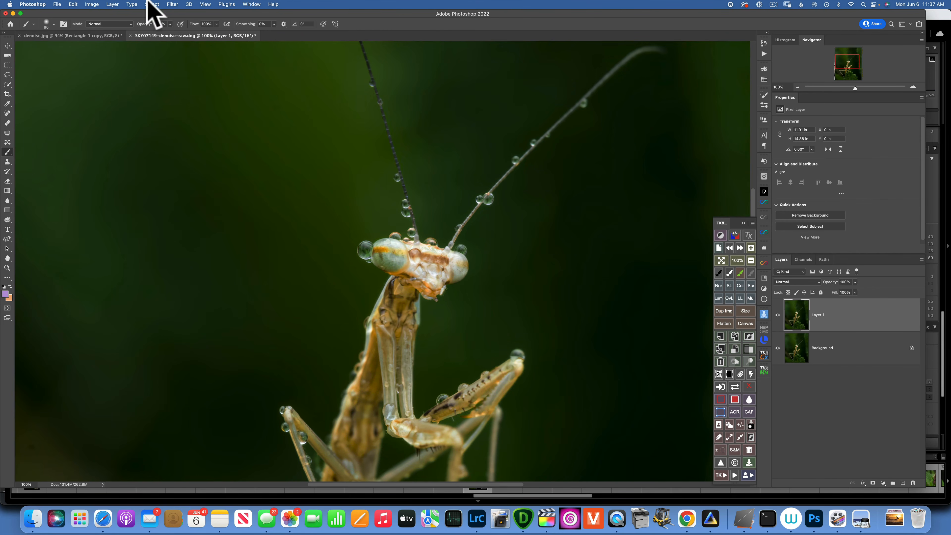
click(173, 4)
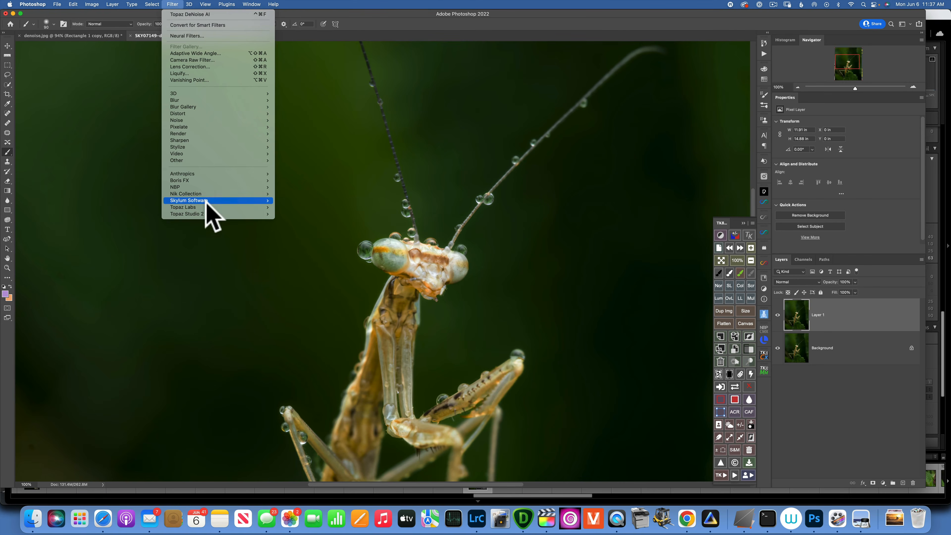
mouse_move(208, 207)
click(316, 234)
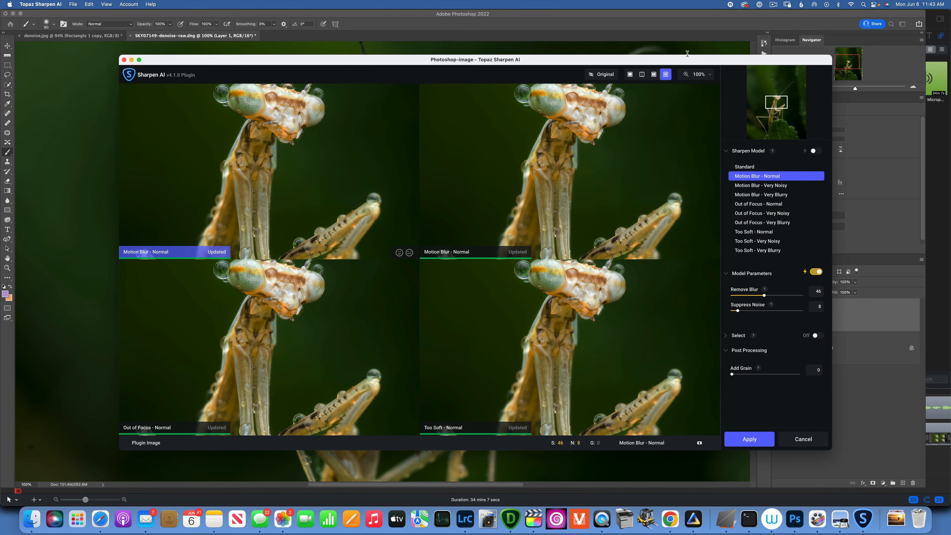
Compare the sharpening previews on the mantis's head at 200%, and paint the head into a custom selective-sharpening mask with the Add brush
drag(600, 153, 603, 197)
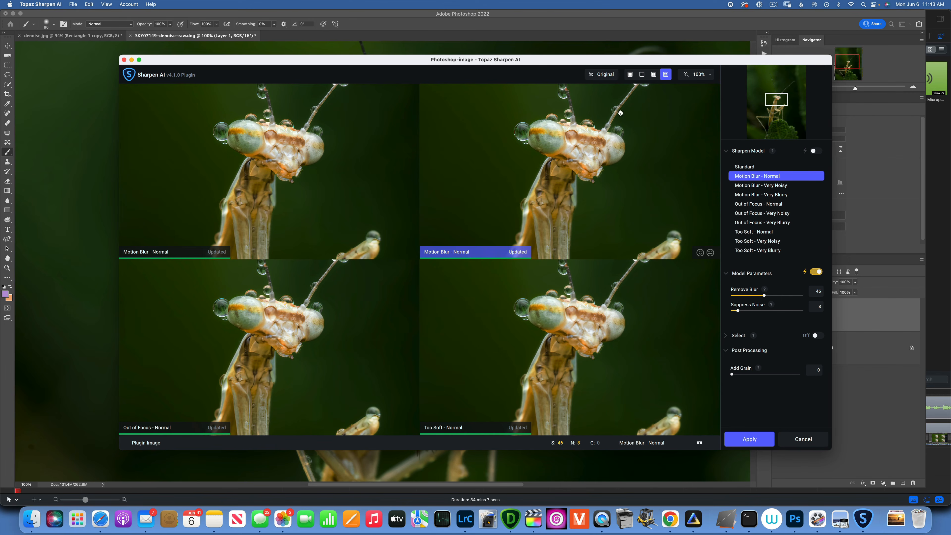
click(707, 76)
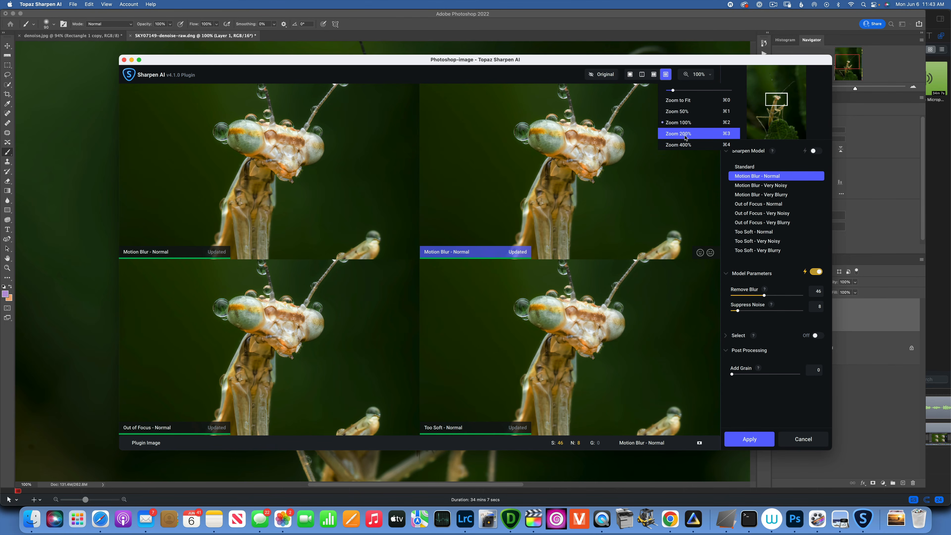
click(685, 134)
drag(539, 132, 574, 209)
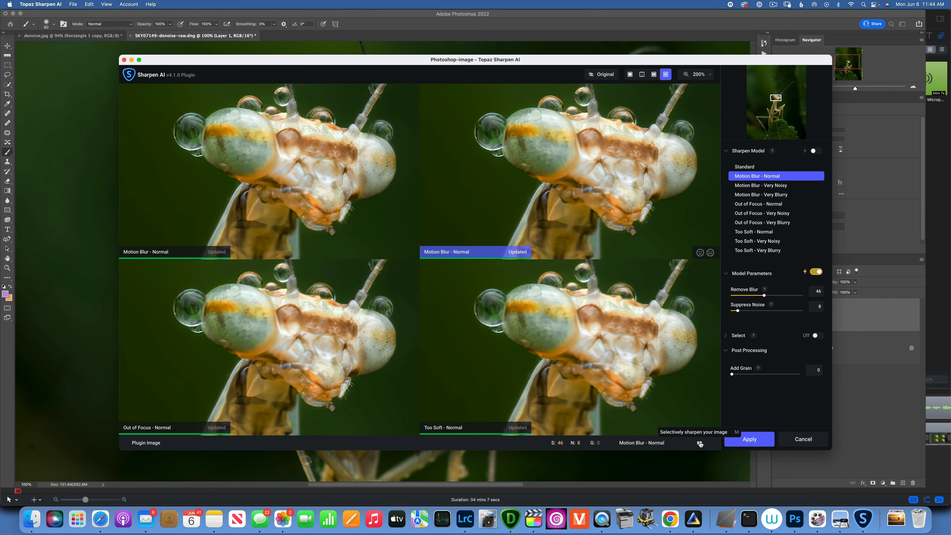
click(700, 443)
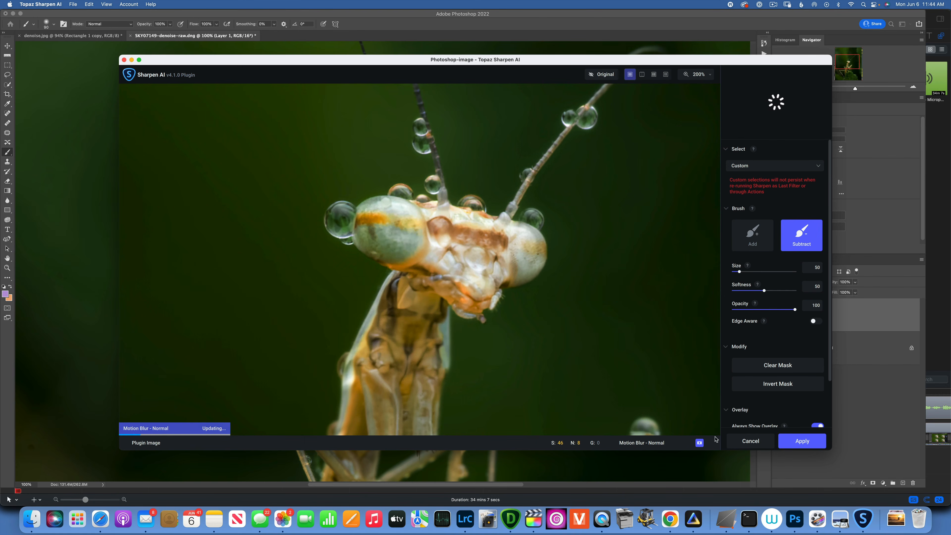
click(754, 237)
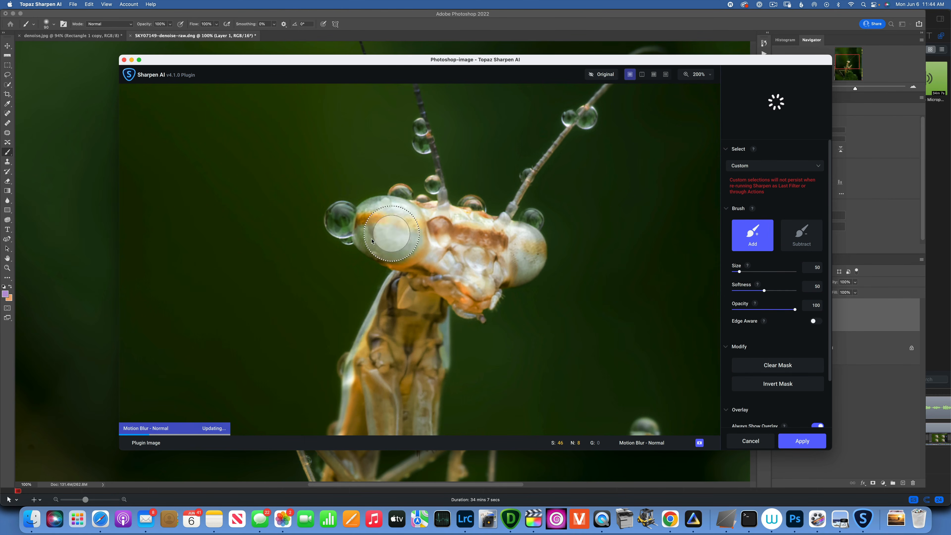
mouse_move(391, 234)
mouse_down()
mouse_move(367, 219)
mouse_move(462, 255)
mouse_move(507, 242)
mouse_move(513, 259)
mouse_move(469, 305)
mouse_move(397, 240)
mouse_move(339, 222)
mouse_move(442, 227)
mouse_move(422, 109)
mouse_move(455, 246)
mouse_move(509, 230)
mouse_move(567, 114)
mouse_move(597, 111)
mouse_move(572, 119)
mouse_move(459, 211)
mouse_move(403, 202)
mouse_move(439, 215)
mouse_move(496, 290)
mouse_move(488, 278)
mouse_move(527, 262)
mouse_up()
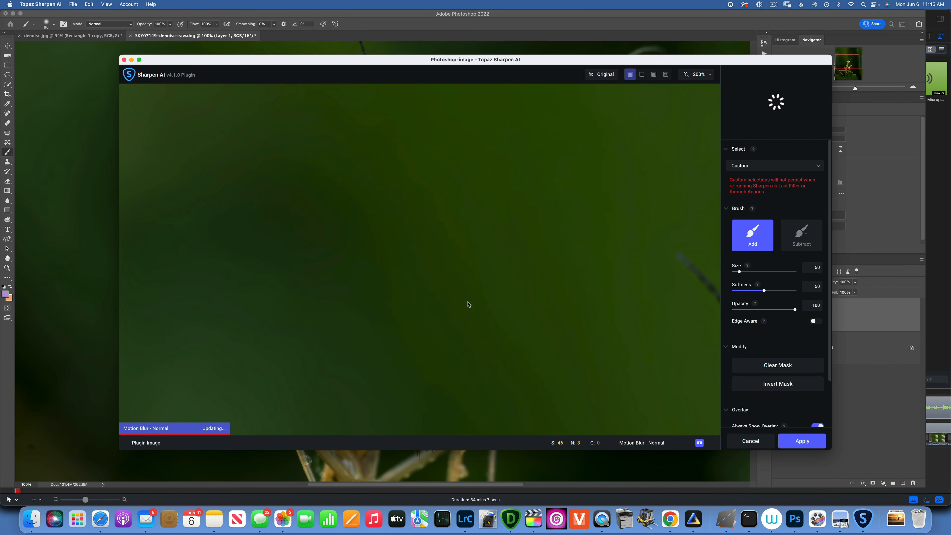
Add both of the mantis's antennae to the sharpening mask, accept the mask, and apply the Motion Blur - Normal model to the image
click(709, 76)
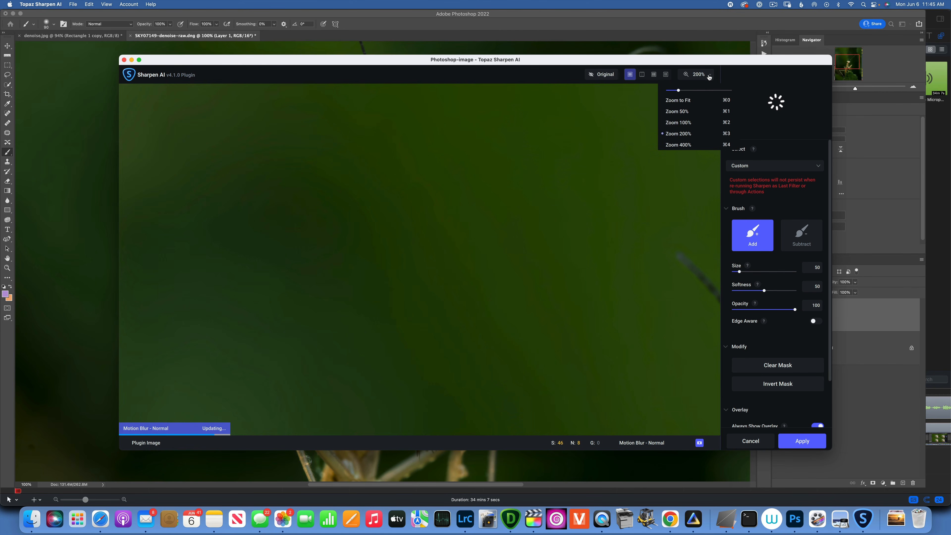
click(683, 101)
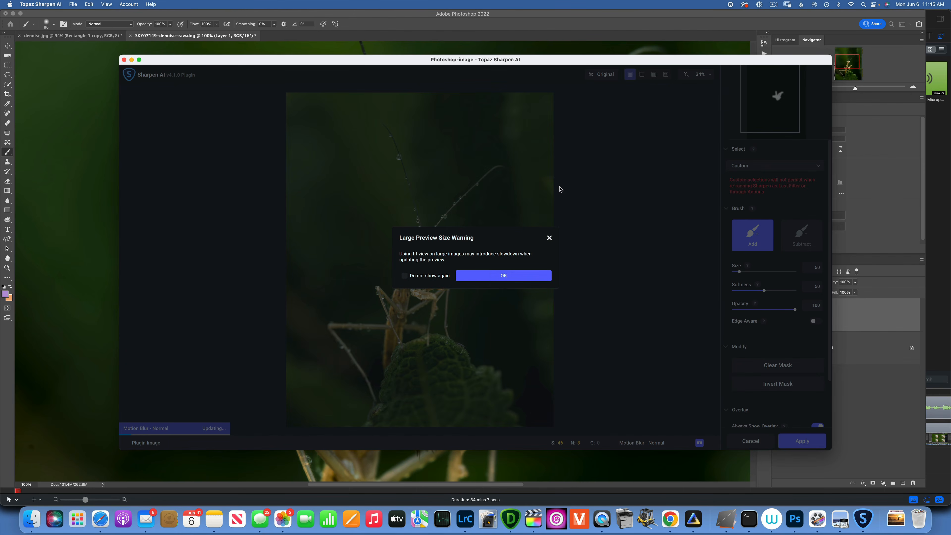
click(503, 276)
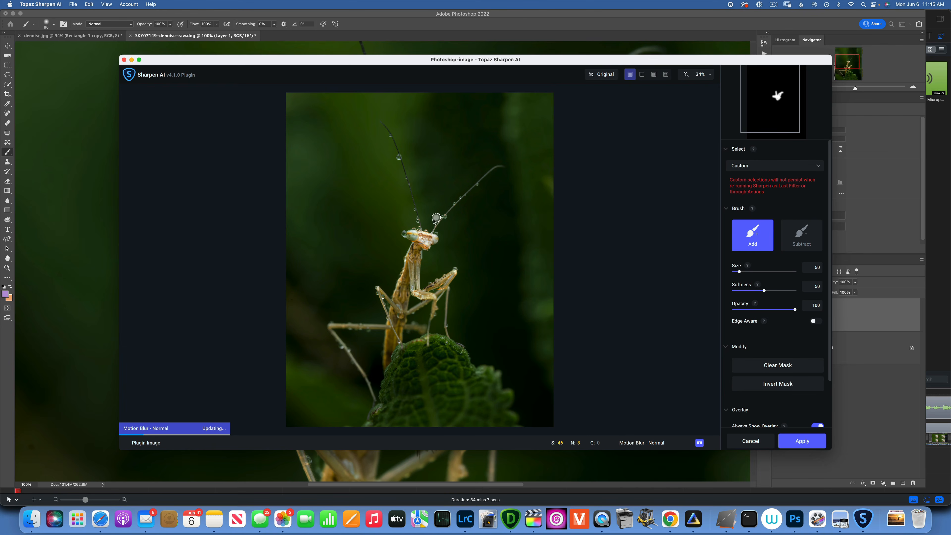
mouse_move(437, 219)
mouse_down()
mouse_move(433, 232)
mouse_move(504, 166)
mouse_up()
mouse_move(416, 242)
mouse_down()
mouse_move(404, 234)
mouse_move(434, 234)
mouse_move(426, 252)
mouse_move(385, 126)
mouse_up()
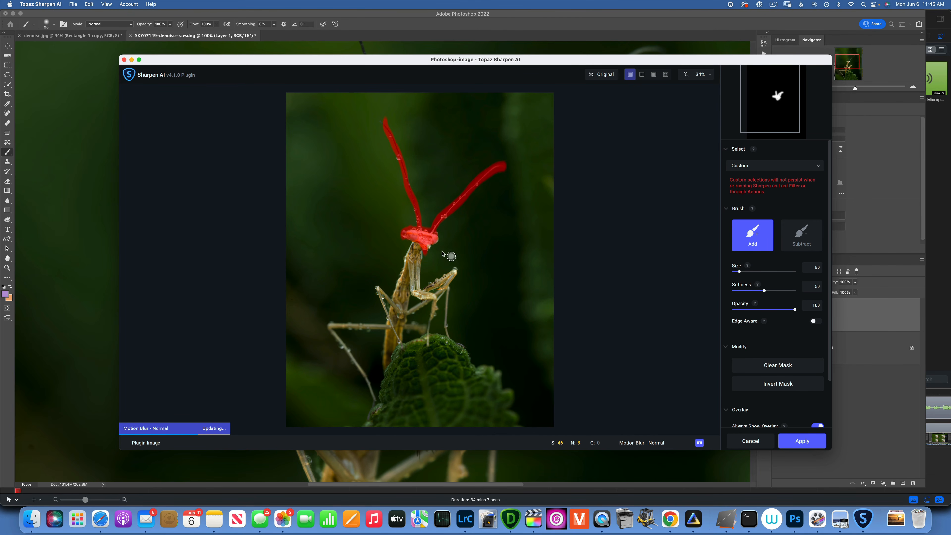
click(425, 247)
click(807, 444)
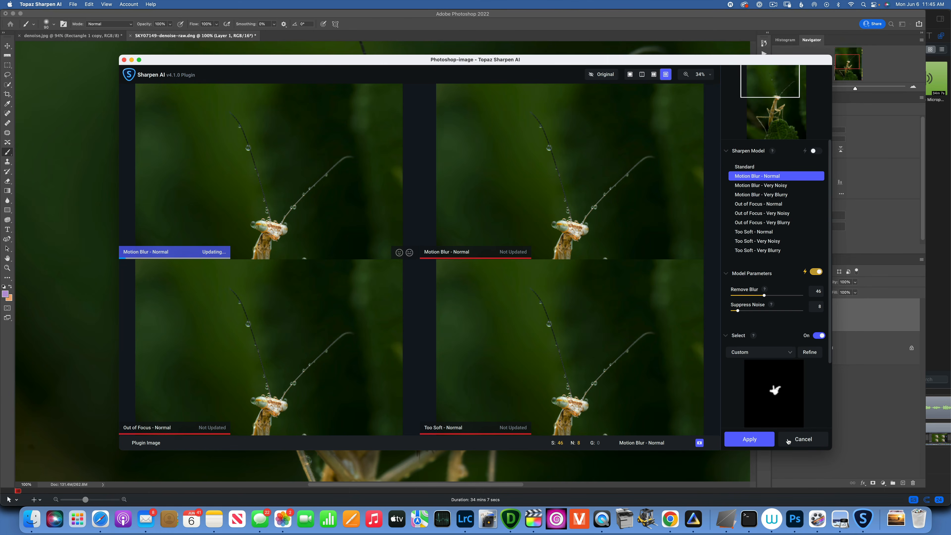
click(753, 440)
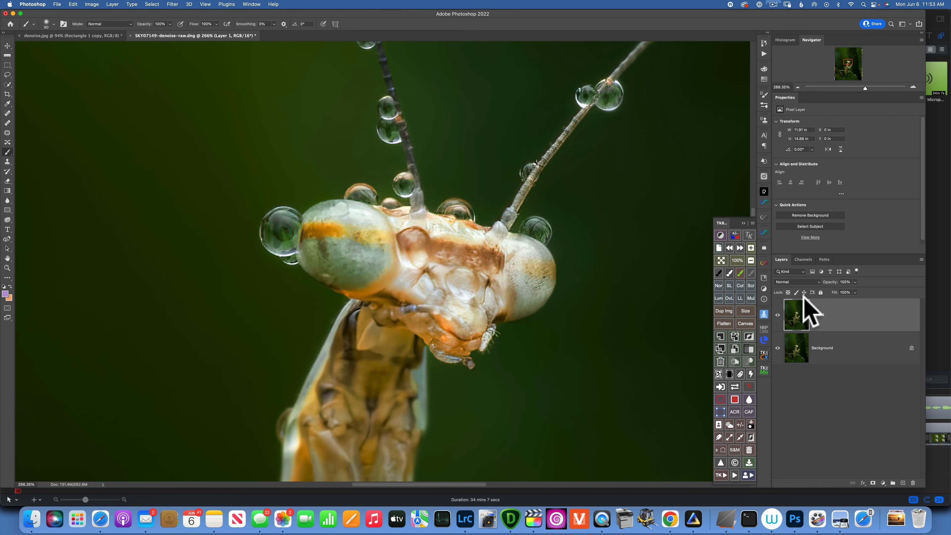
Compare the mantis image with and without the sharpened layer, and flatten it into a single Background layer
click(778, 315)
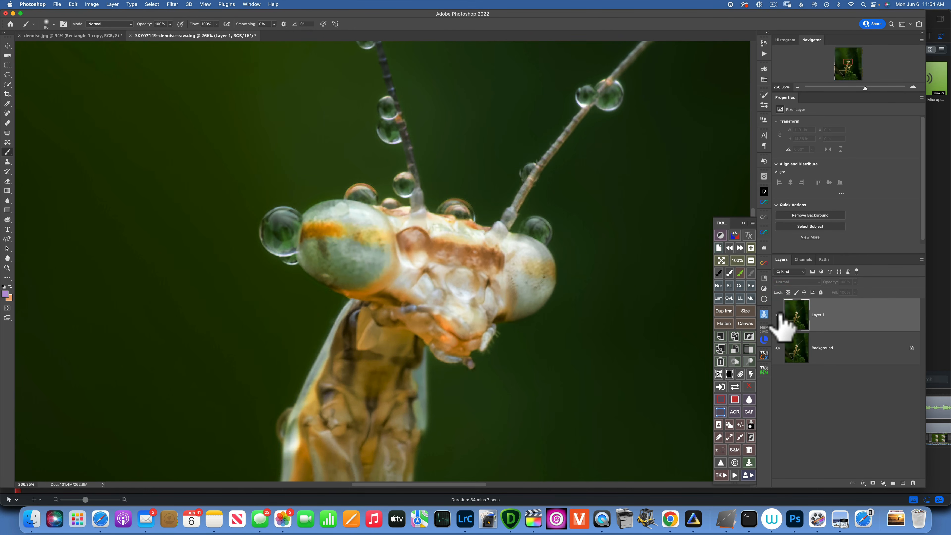
click(778, 315)
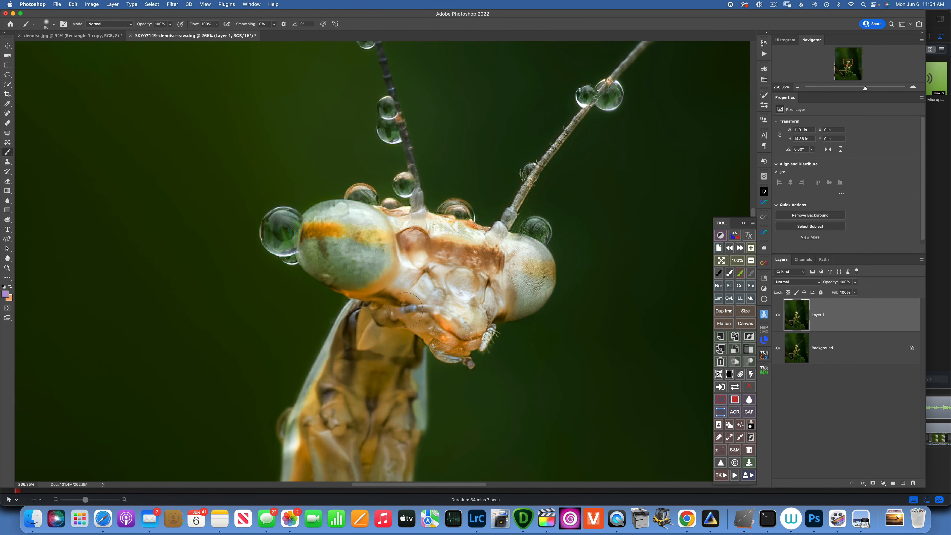
click(777, 314)
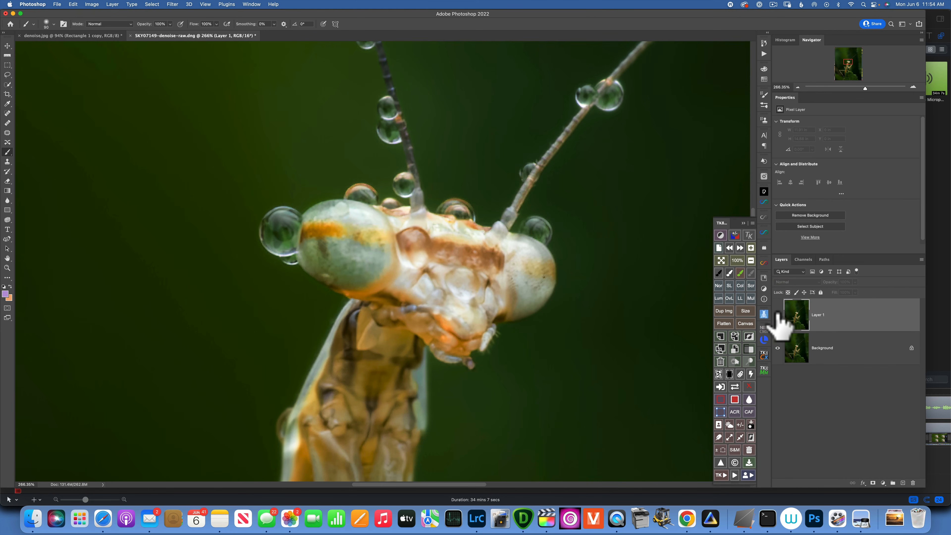
click(777, 315)
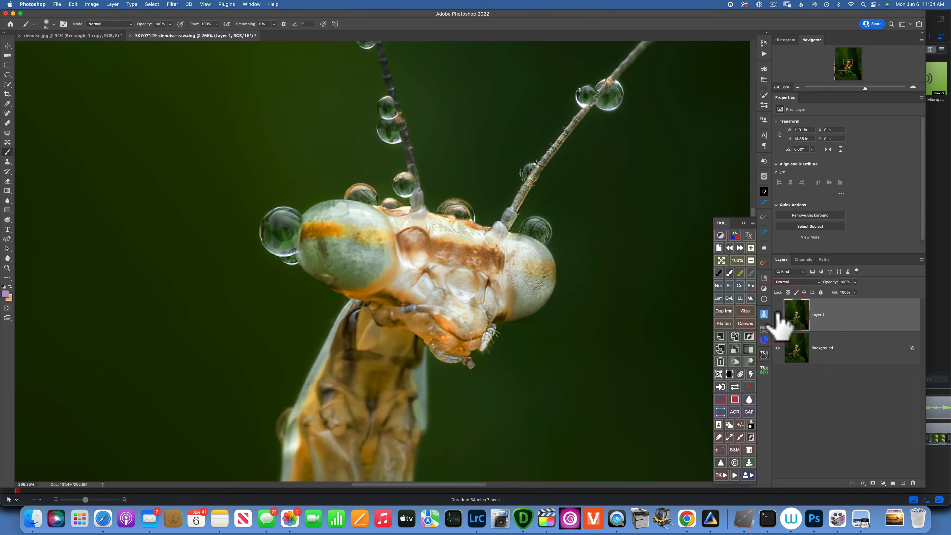
key(super+0)
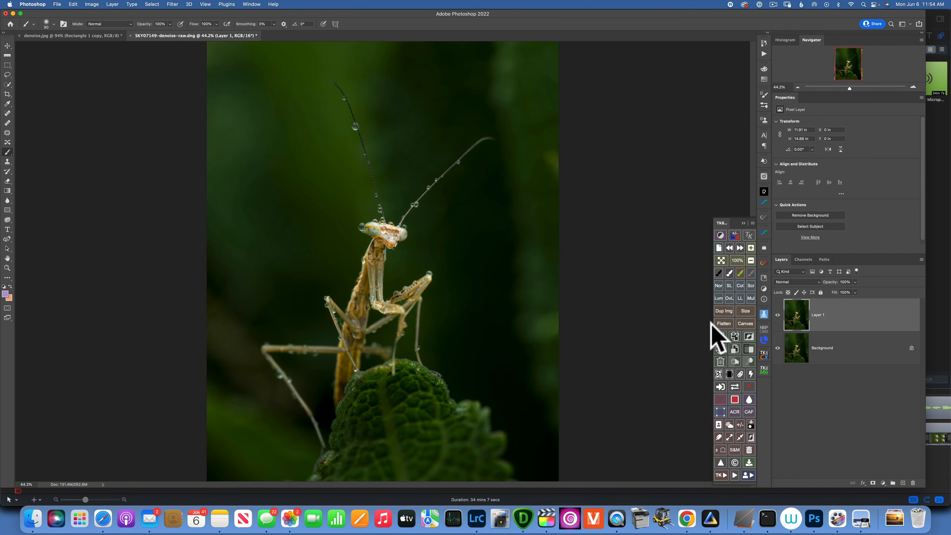
click(725, 323)
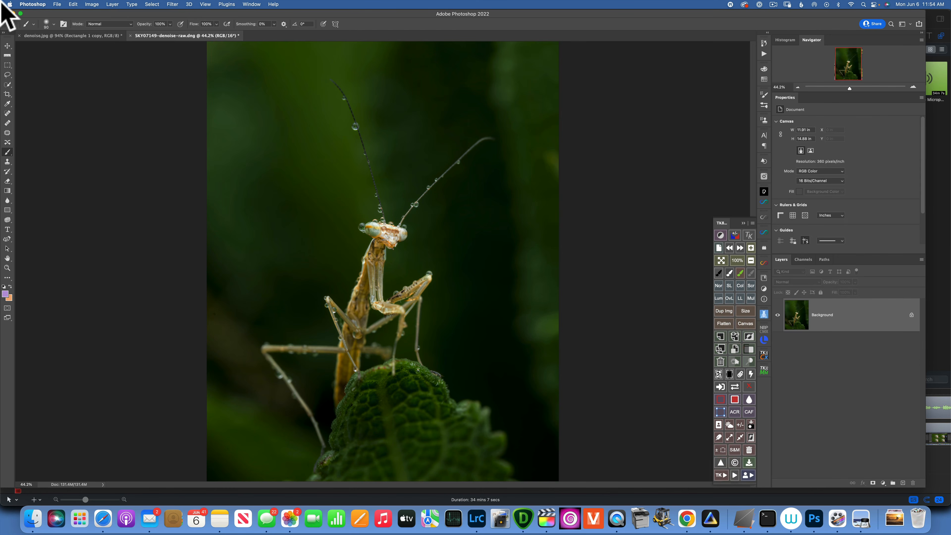
Close the mantis document and save its changes
click(57, 4)
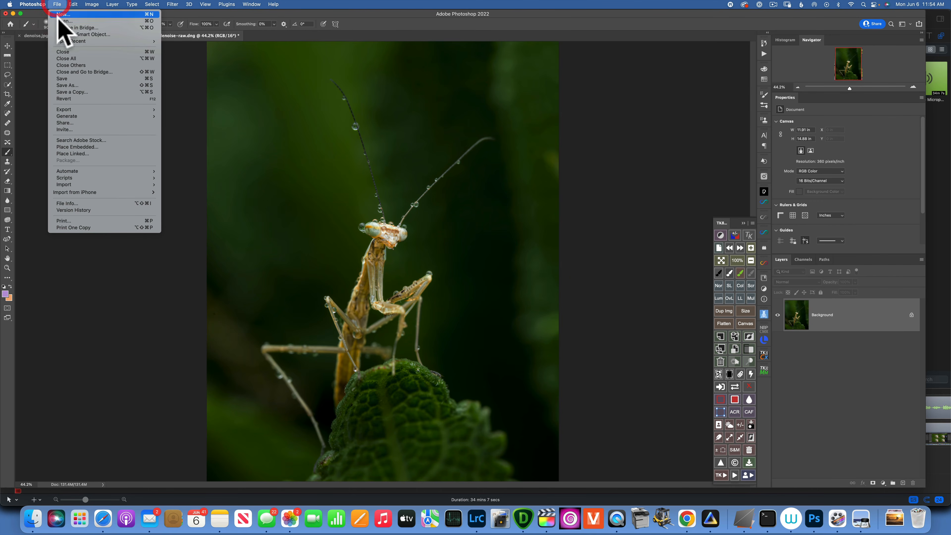
click(72, 54)
click(477, 180)
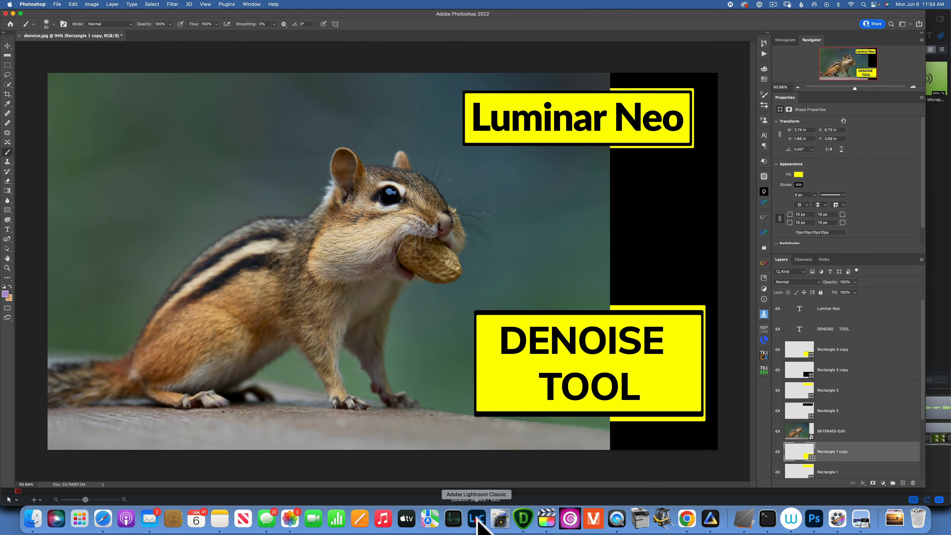
Switch to Lightroom Classic and compare SKY07149-denoise-raw-Edit.tif with the uncropped SKY07149-Edit.tif
click(477, 519)
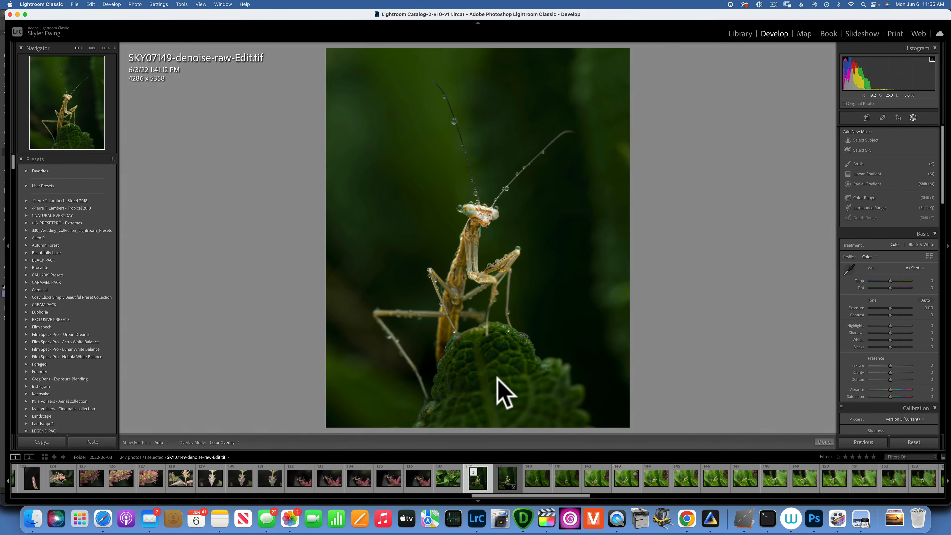
click(541, 479)
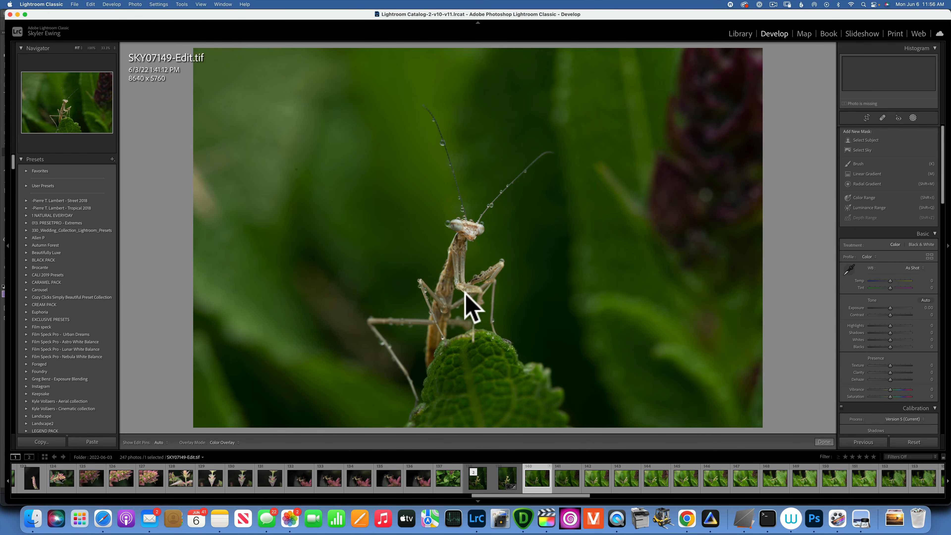
click(478, 478)
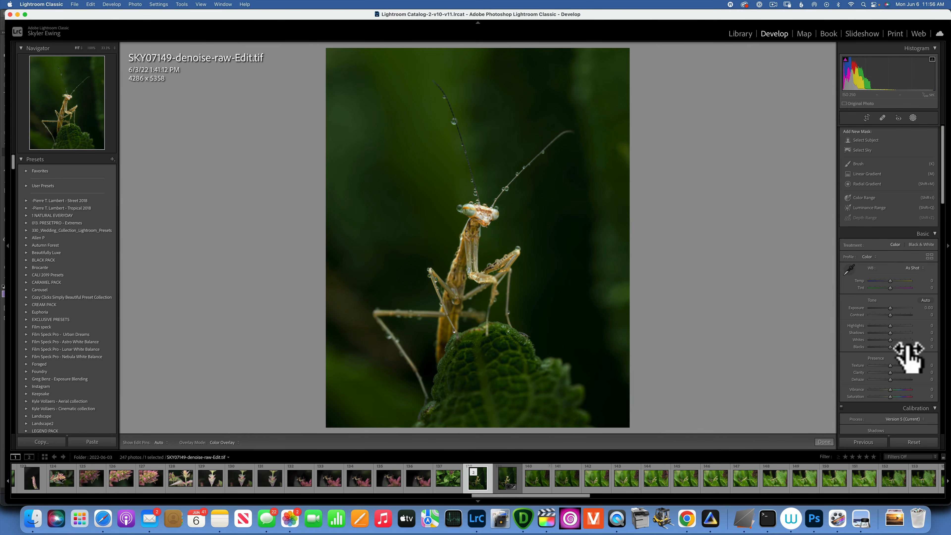
Set the Post-Crop Vignetting Amount of the edited mantis photo to -23
scroll(897, 390, down, 5)
scroll(896, 385, down, 15)
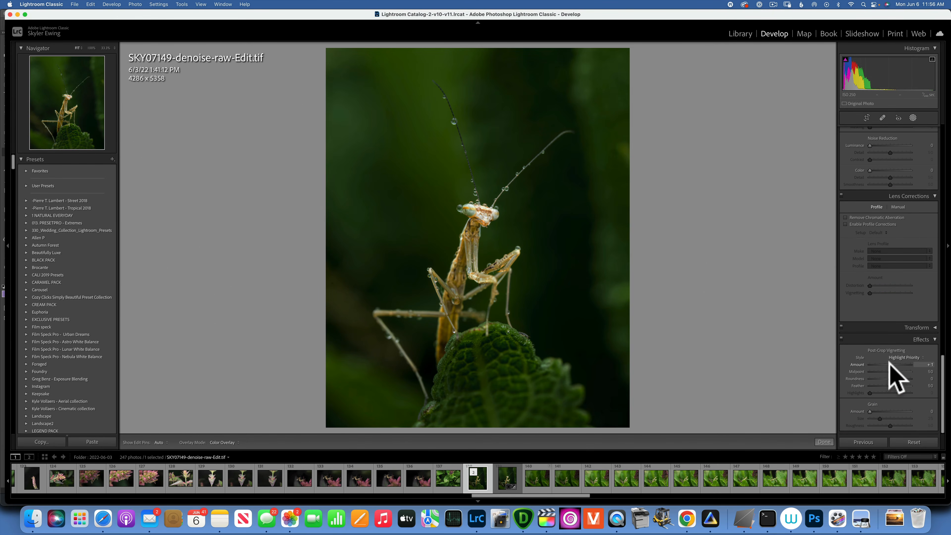
drag(891, 375, 883, 376)
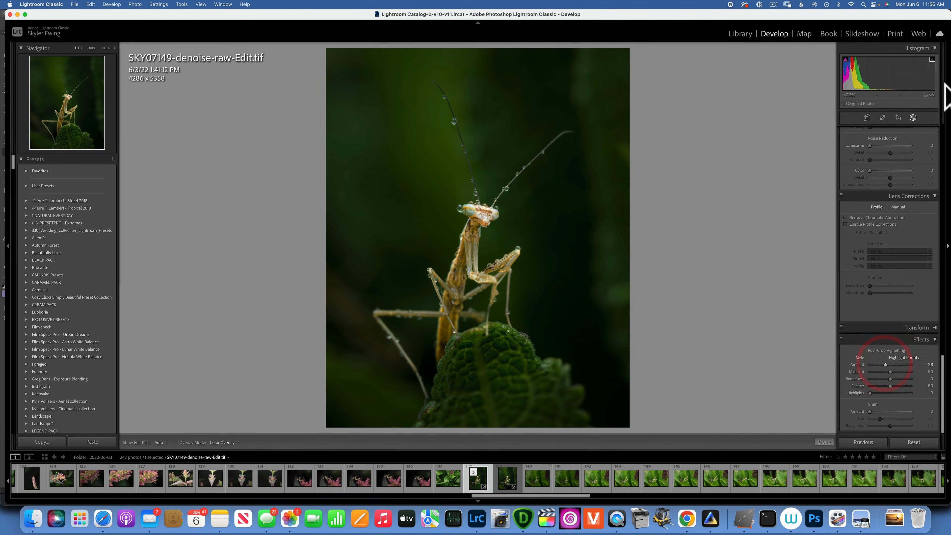
Create a radial gradient mask as a tall ellipse centred on the mantis, covering its body and most of both antennae
scroll(893, 184, up, 10)
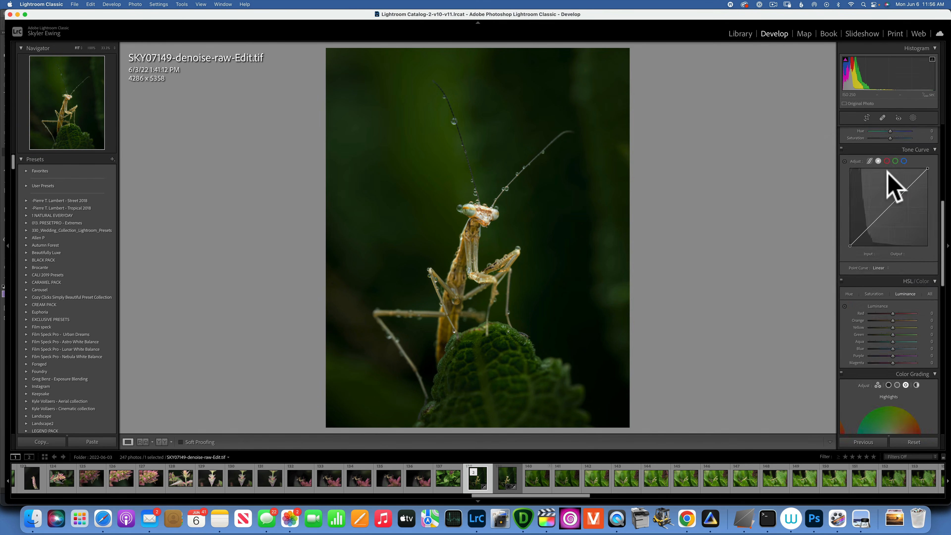
scroll(888, 176, up, 5)
click(913, 117)
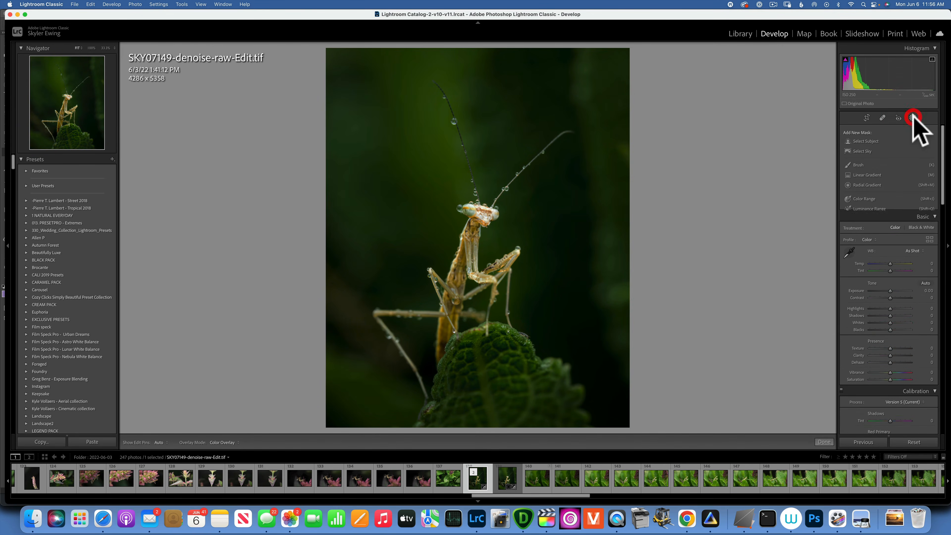
click(871, 185)
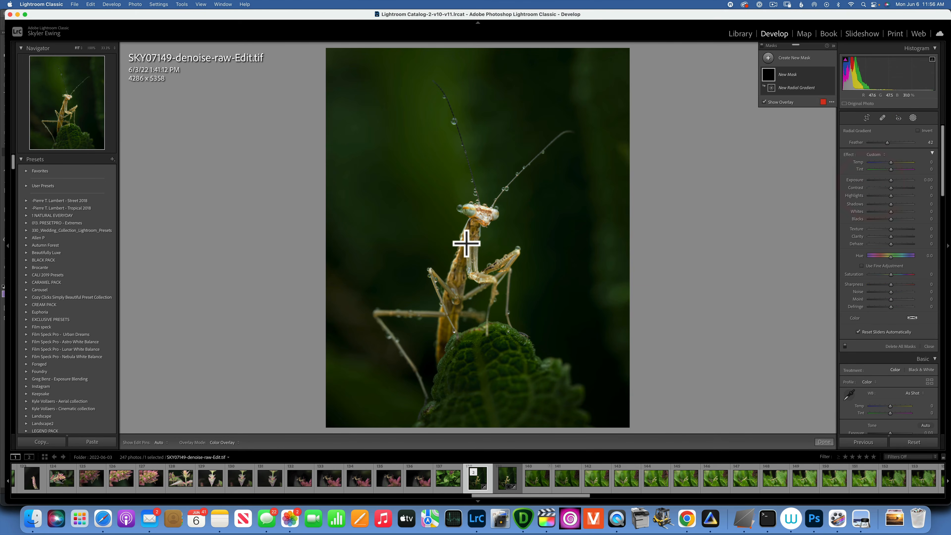
drag(473, 234, 574, 398)
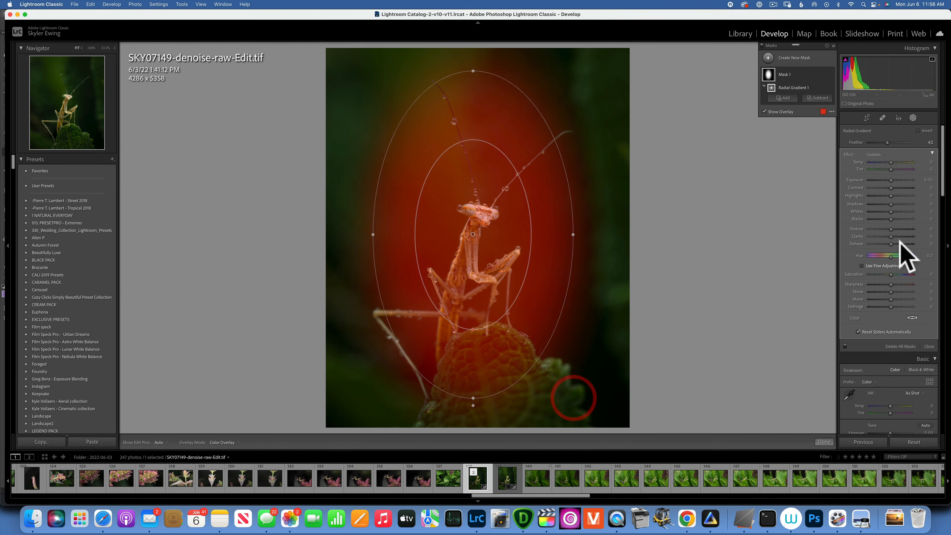
Hide the mask overlay and set the radial gradient's Exposure to 0.44 and Highlights to -23
key(o)
drag(892, 180, 884, 195)
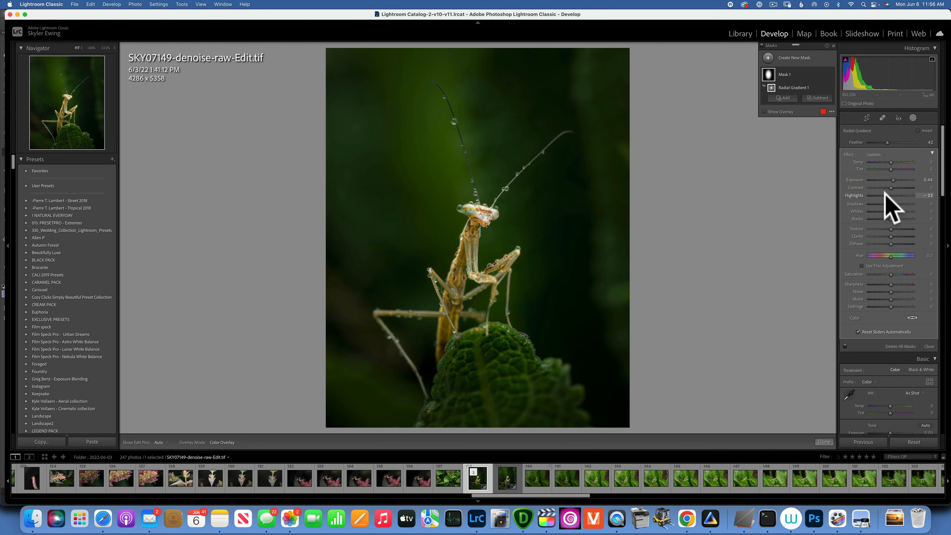
click(885, 191)
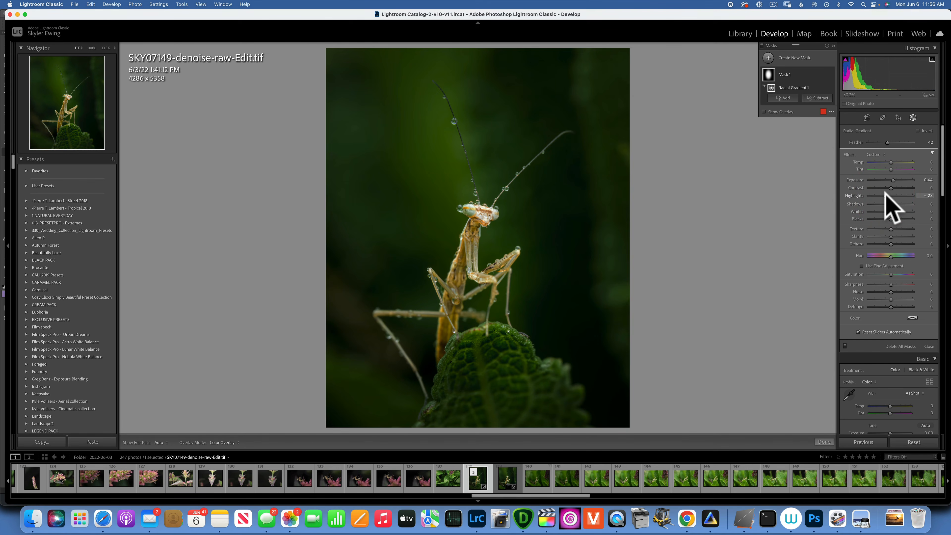